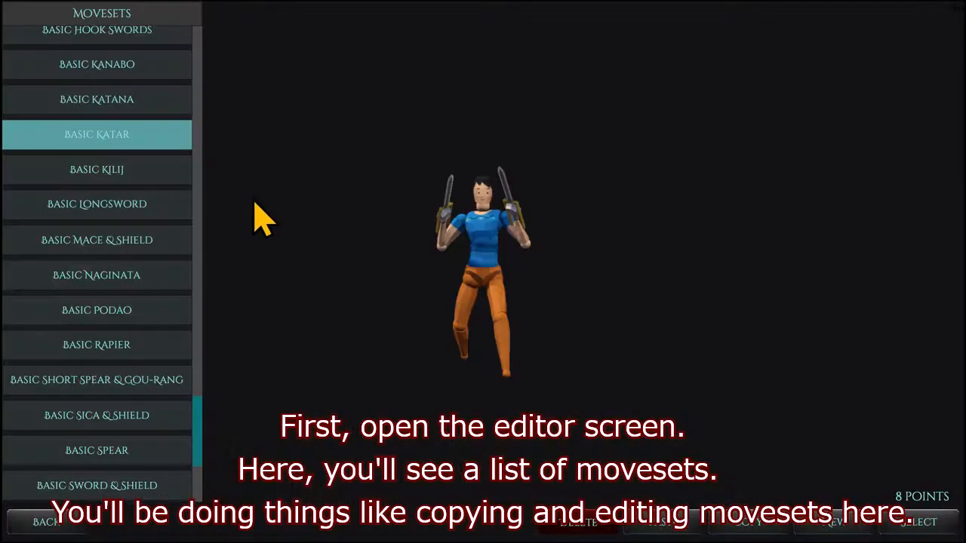
Step: Browse the movesets and duplicate the Basic Rapier moveset by copying and pasting it
click(123, 172)
click(121, 213)
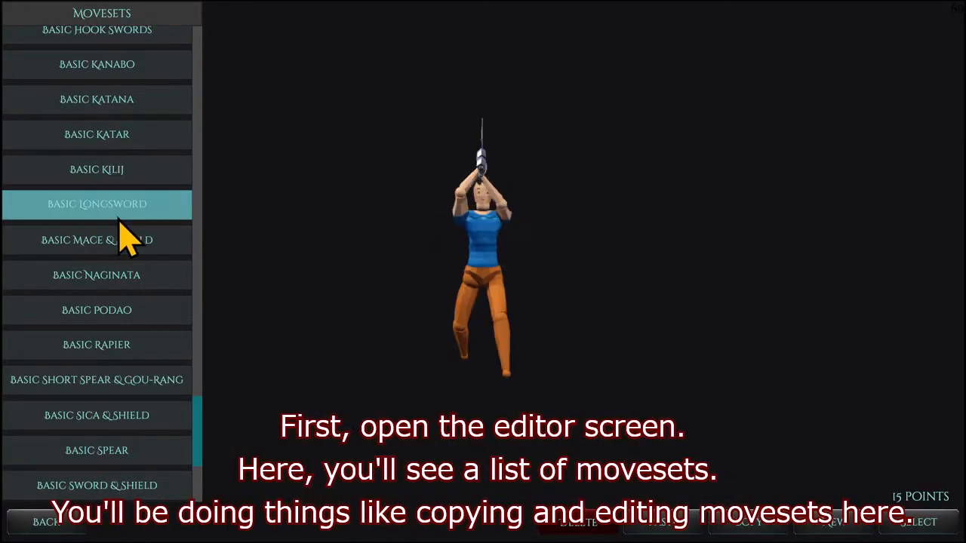
click(119, 242)
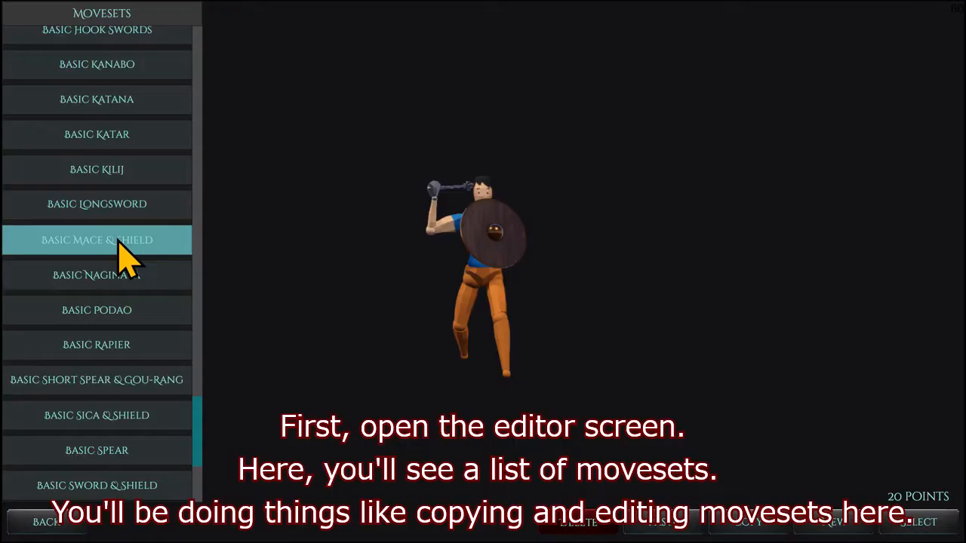
click(132, 349)
click(769, 530)
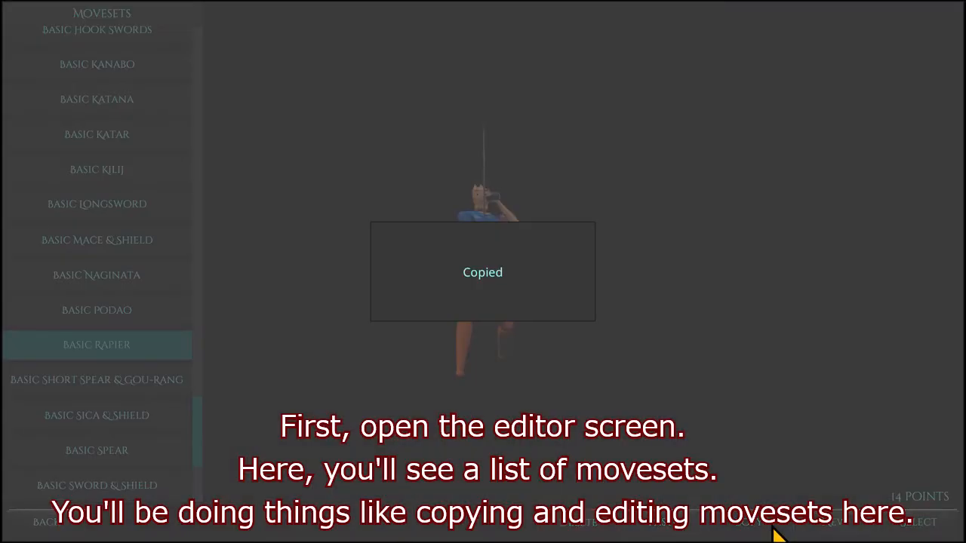
click(681, 531)
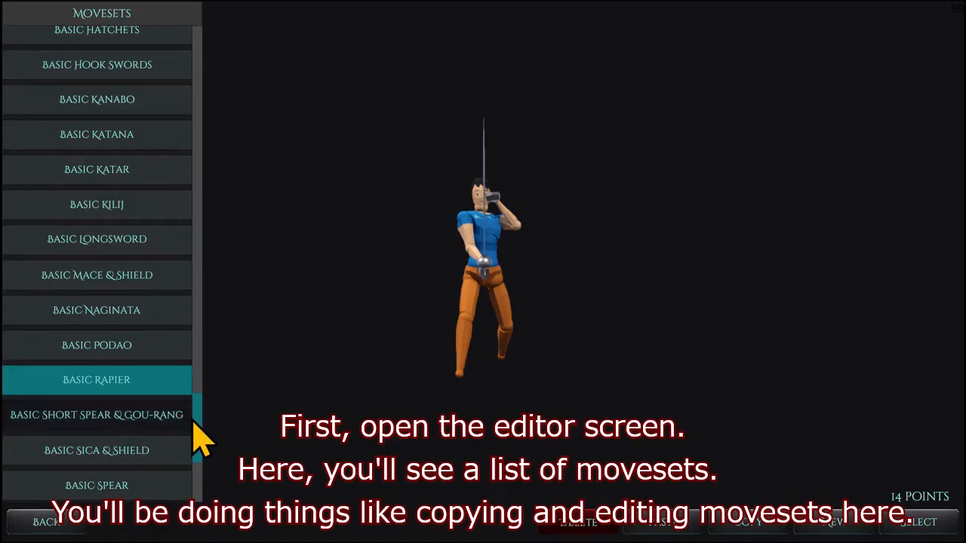
Step: Find the Basic Rapier(copy) moveset at the beginning of the moveset list and open it for editing
click(190, 417)
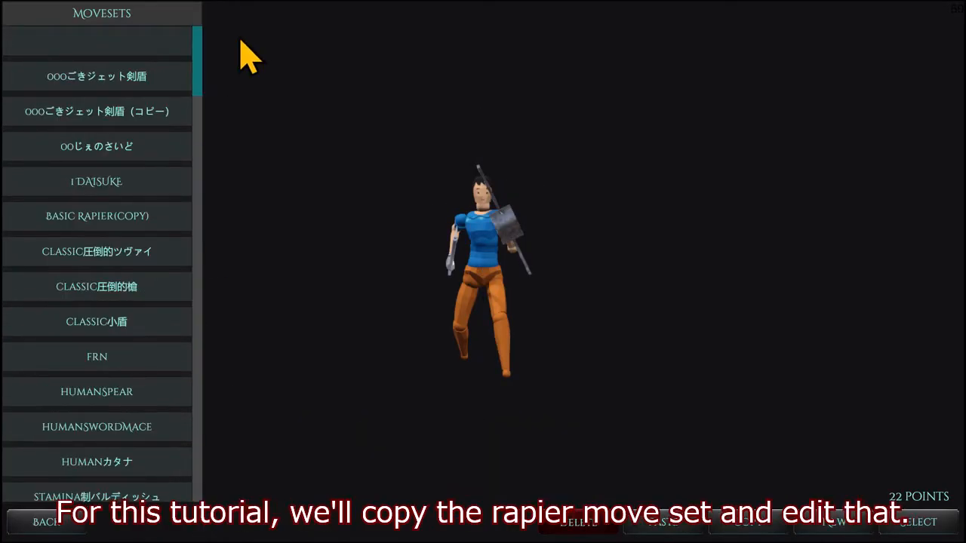
click(115, 215)
click(911, 521)
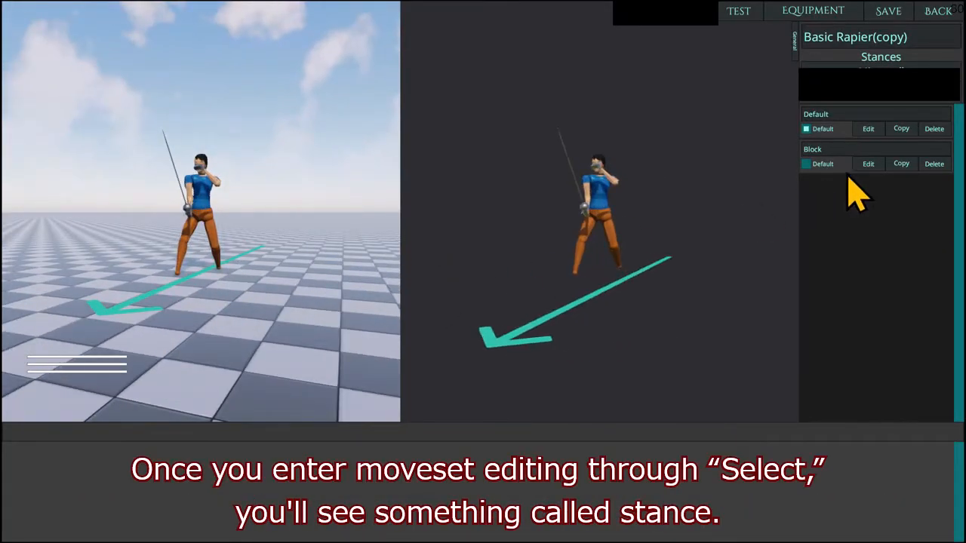
Step: Open the Default stance, look through its moves, and open the Attack High move for editing
click(867, 128)
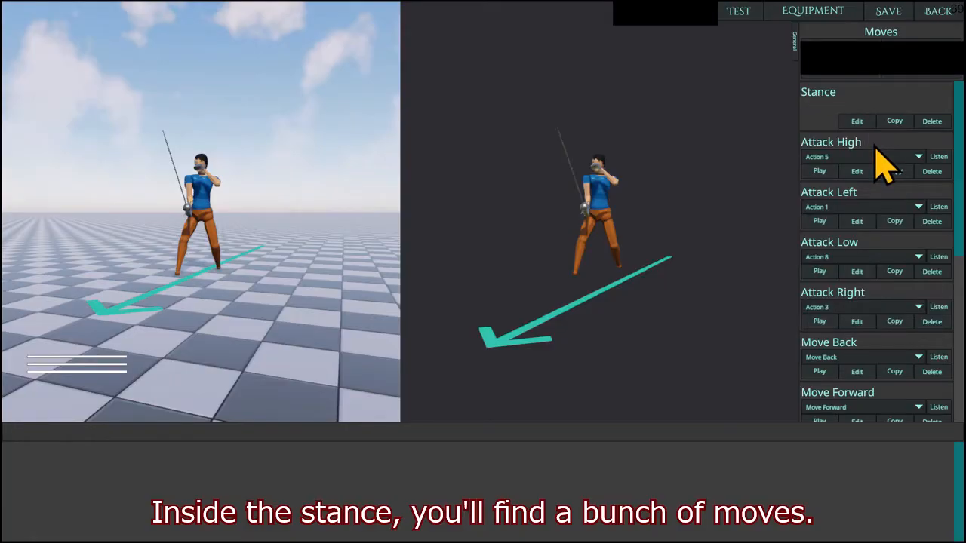
scroll(879, 185, down, 3)
scroll(880, 189, up, 3)
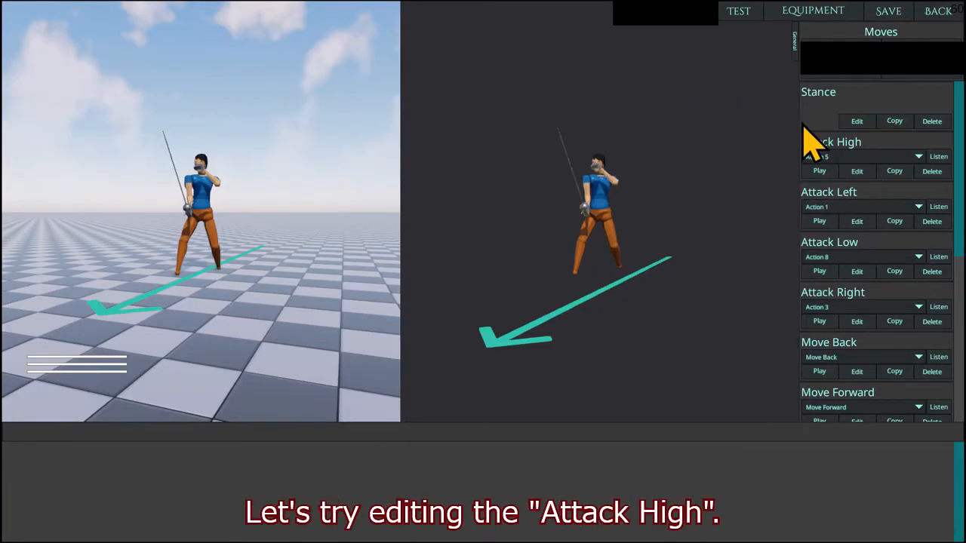
click(857, 172)
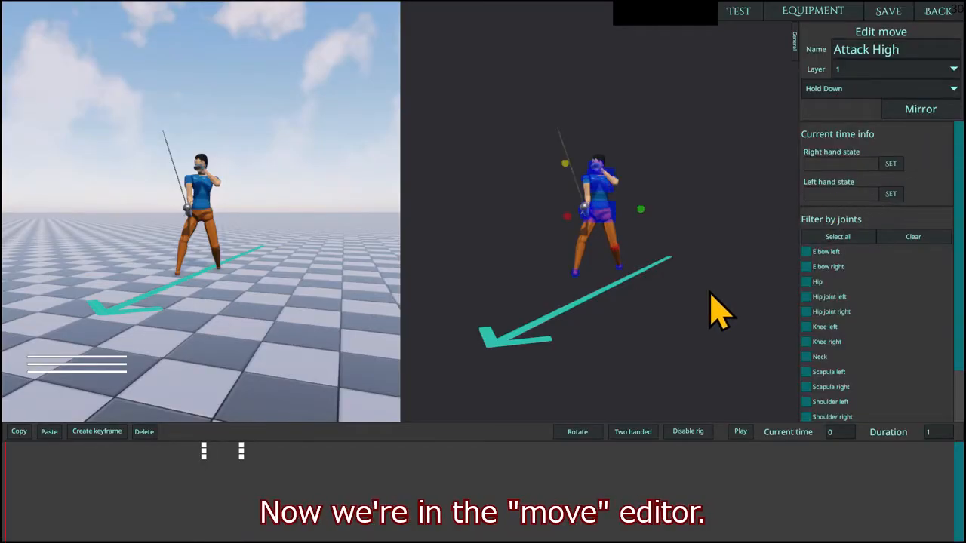
Step: Examine the Attack High motion by playing it and scrubbing the timeline across its raise and swing keyframes
drag(366, 286, 403, 339)
drag(494, 282, 544, 348)
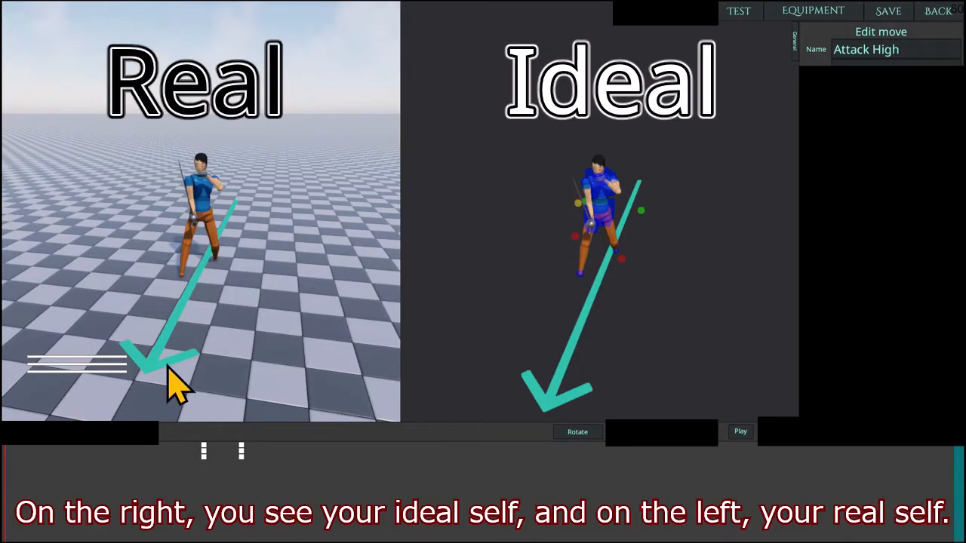
drag(611, 246, 565, 176)
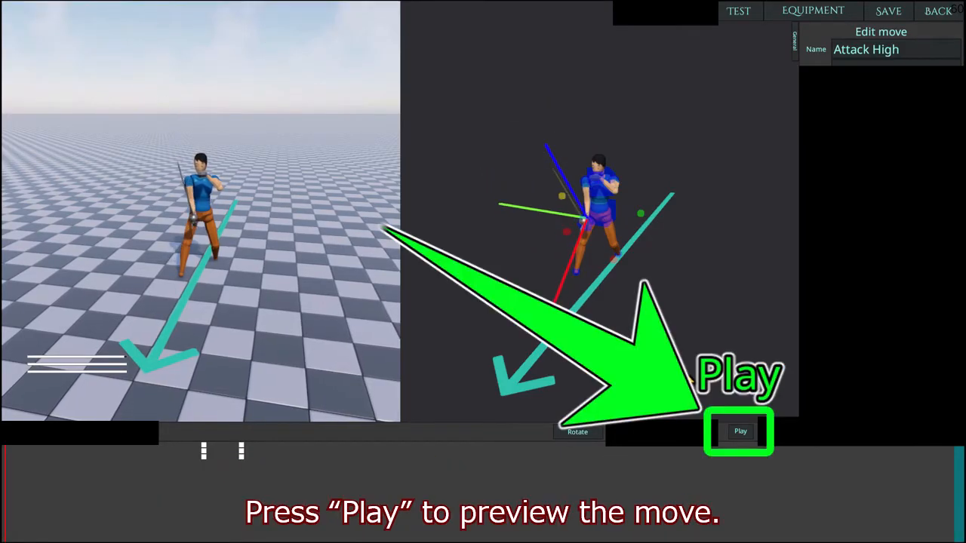
click(743, 436)
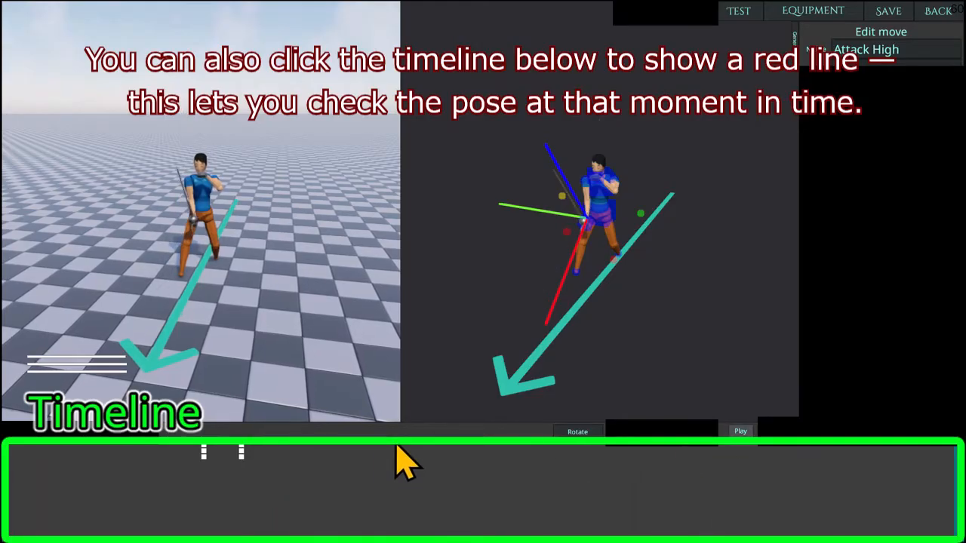
drag(293, 460, 5, 500)
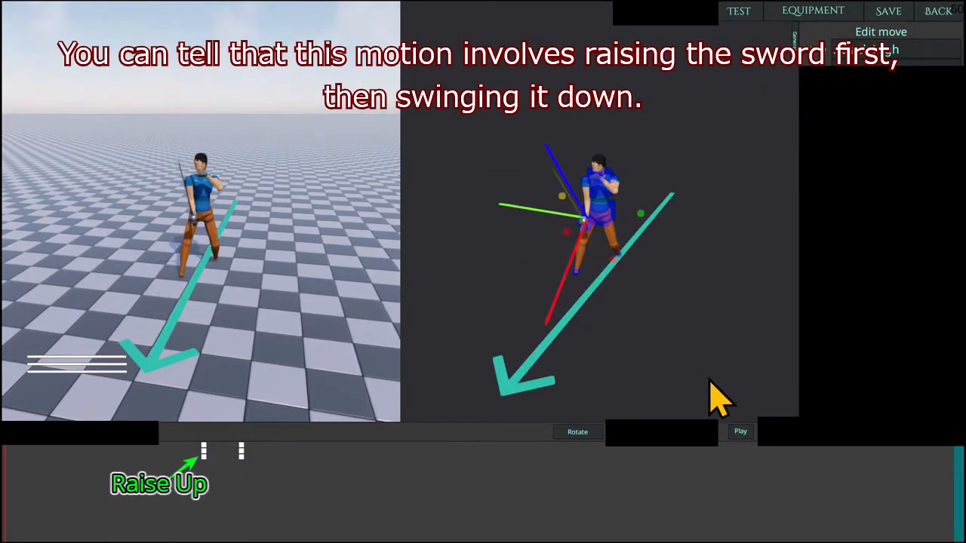
click(740, 433)
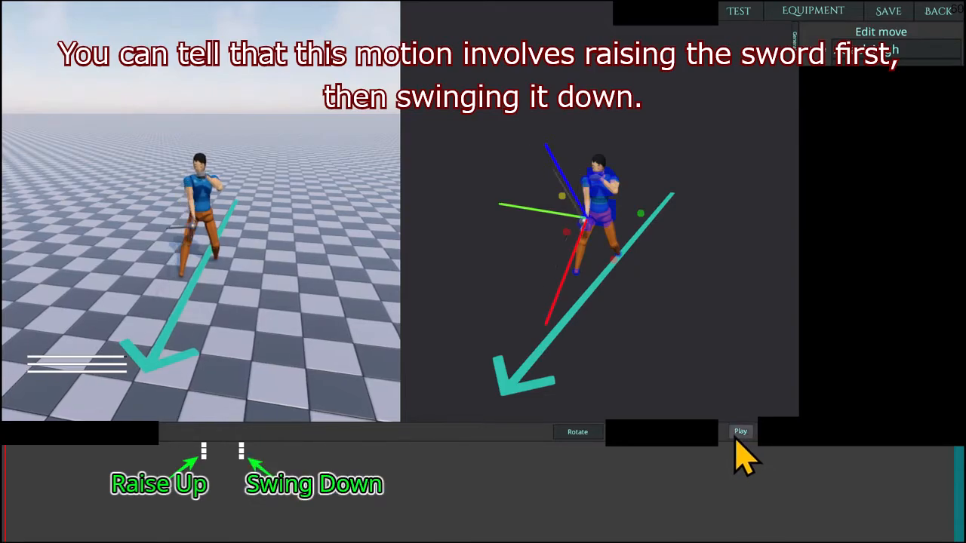
Step: Stretch the left hand out to the side, save the pose as a keyframe around mid-timeline, and preview the move
click(598, 187)
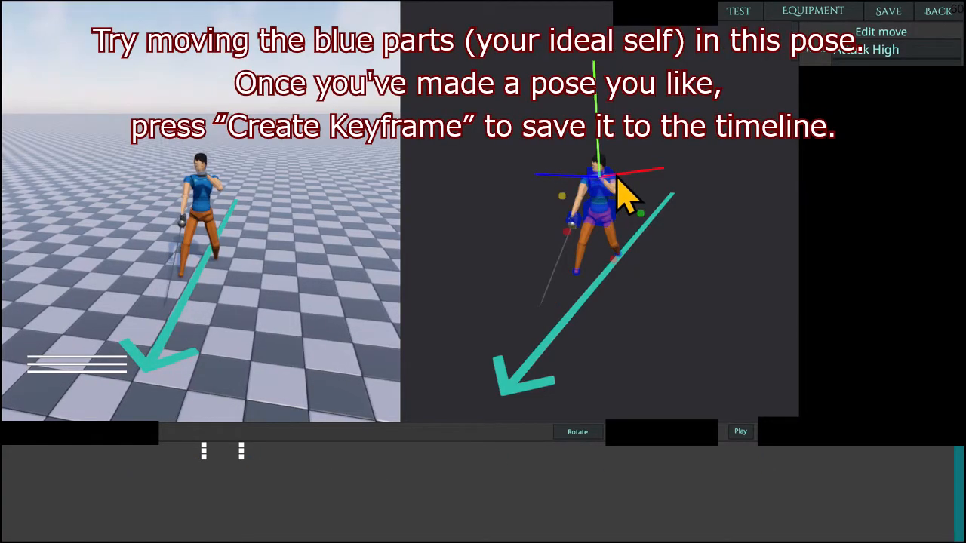
drag(630, 180, 650, 179)
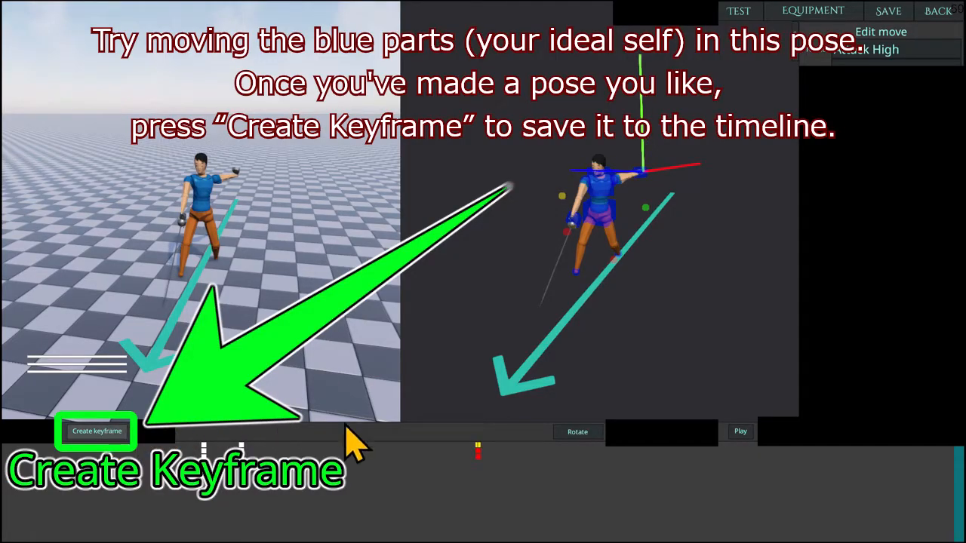
drag(466, 477, 5, 486)
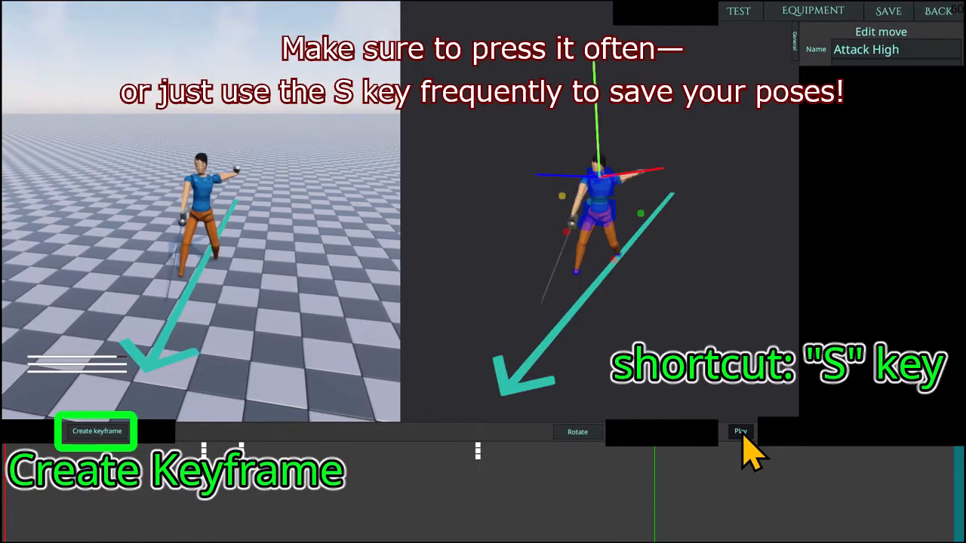
click(743, 433)
Step: Lower the hip into a deep crouch at the mid-timeline keyframe and save the pose there
click(479, 475)
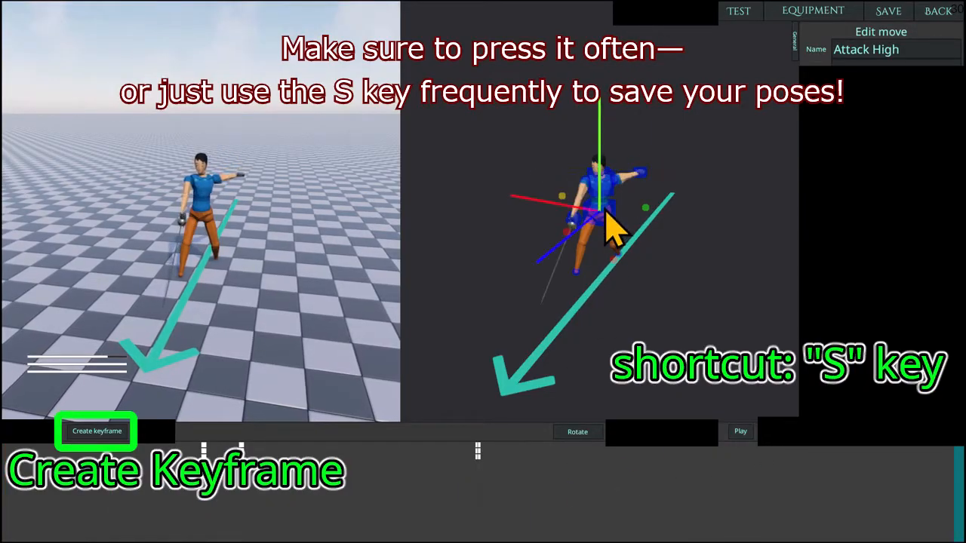
drag(602, 197, 602, 238)
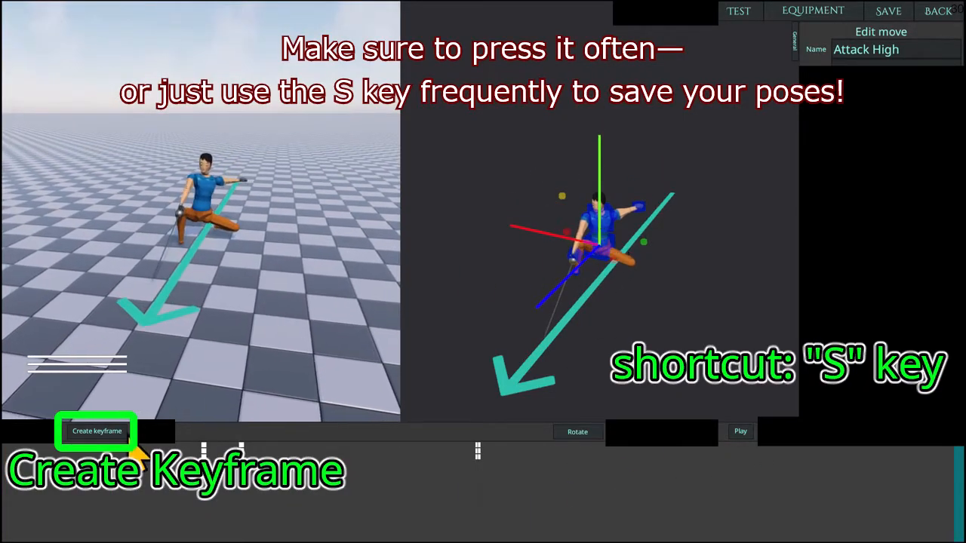
click(124, 430)
Step: Play the Attack High move from the start and review the crouching pose from a closer side angle
drag(109, 476, 6, 483)
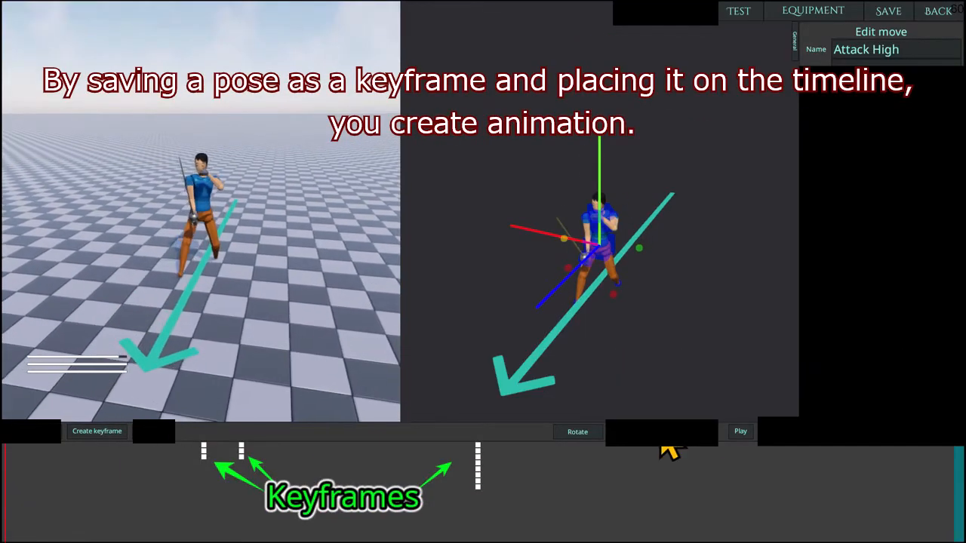
click(738, 430)
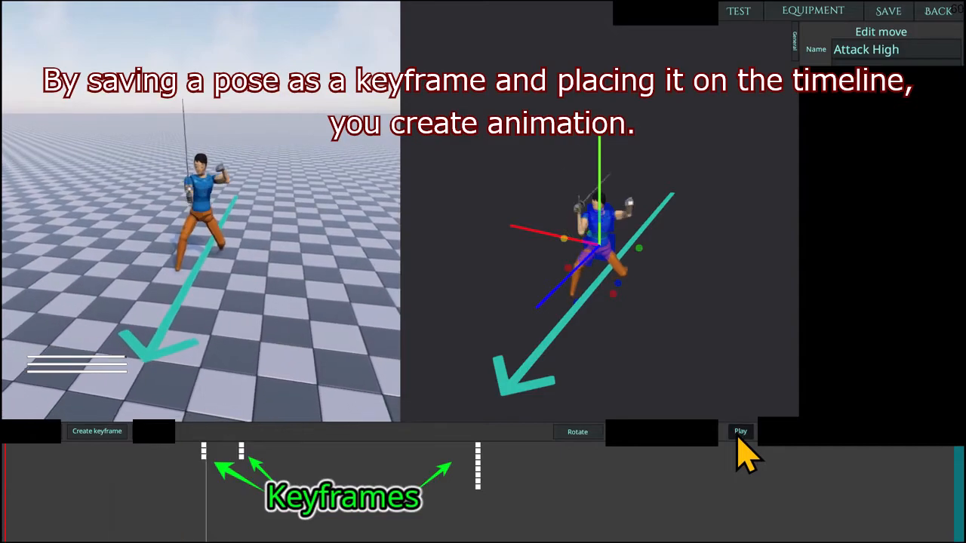
scroll(307, 272, up, 4)
middle_drag(307, 271, 328, 274)
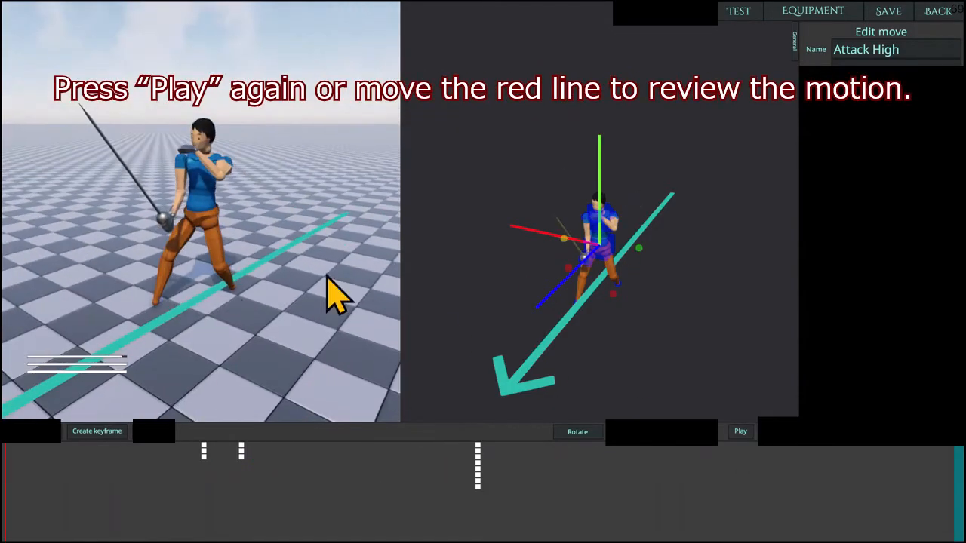
middle_drag(600, 300, 435, 276)
scroll(577, 345, up, 3)
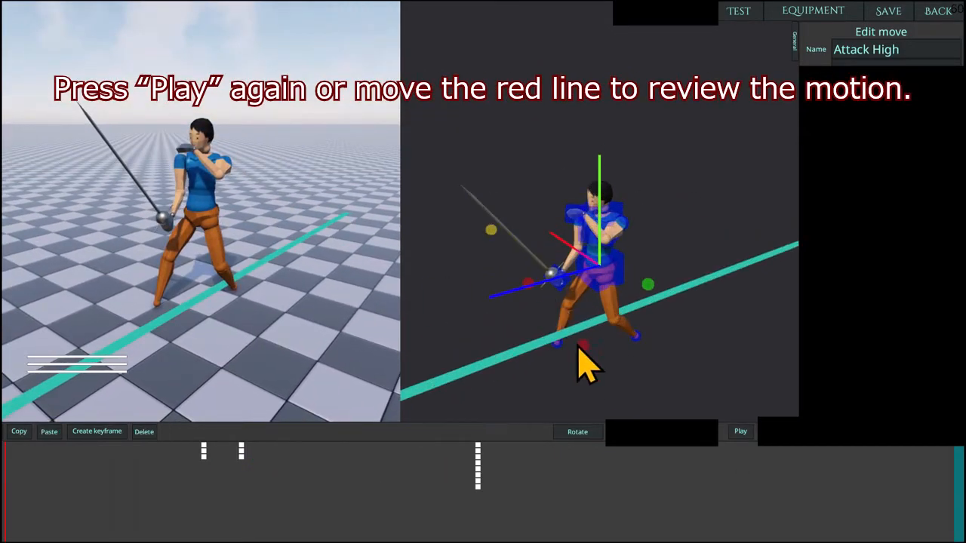
click(740, 433)
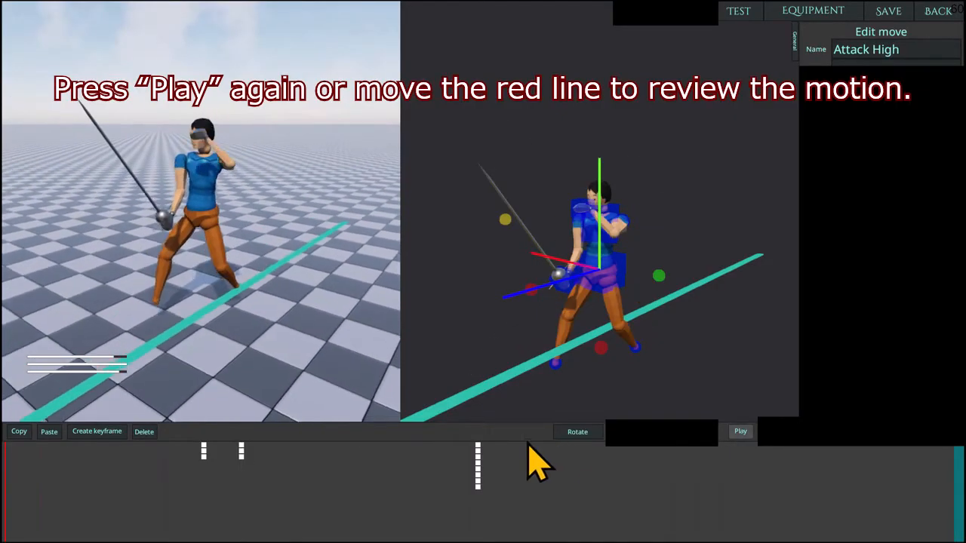
Step: Copy the first two keyframe groups, paste them between the swing-down and crouch keyframes, and preview the move
drag(276, 527, 177, 422)
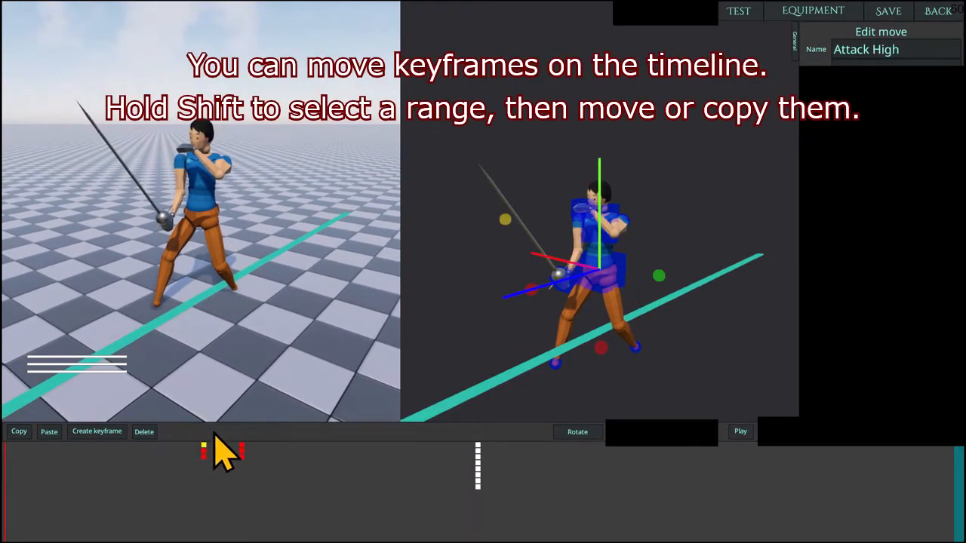
key(ctrl+c)
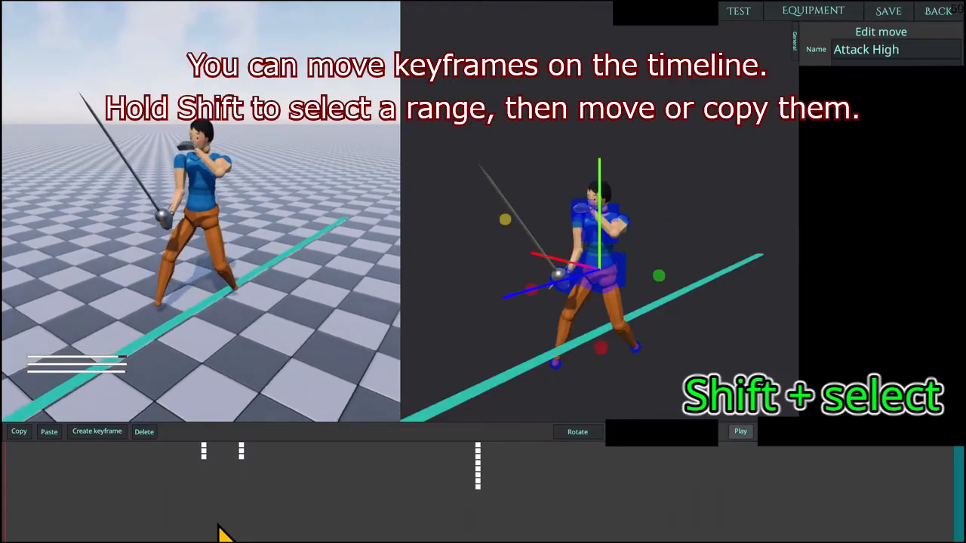
shift+drag(276, 520, 190, 433)
key(ctrl+c)
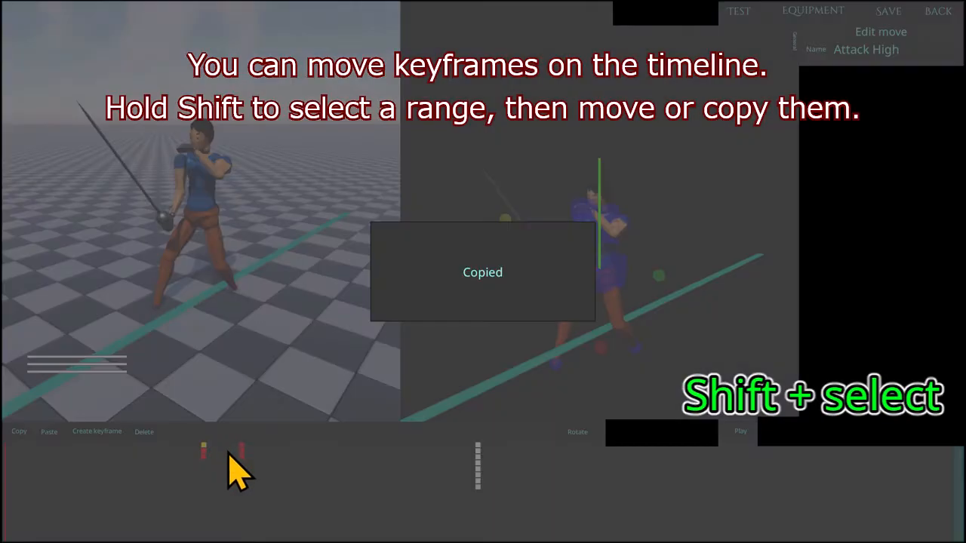
click(339, 470)
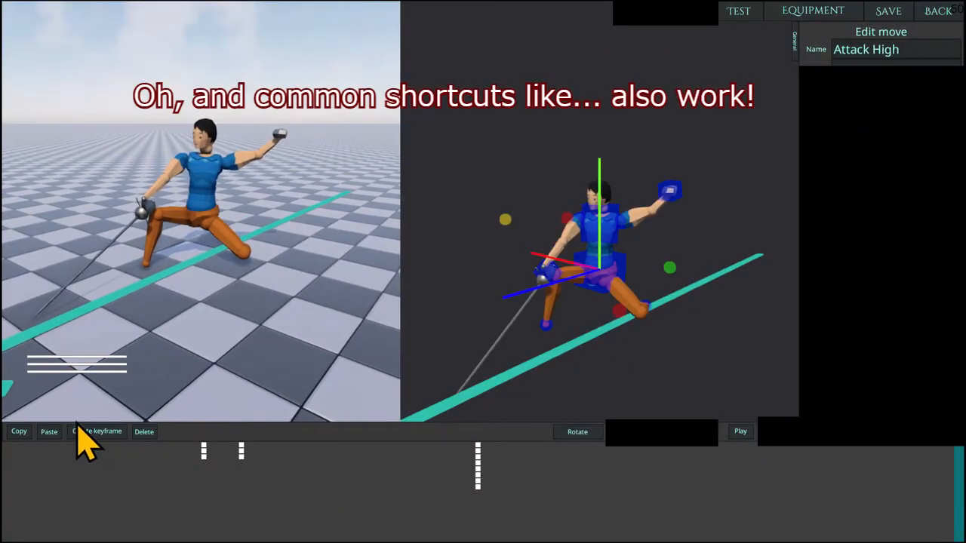
key(ctrl+v)
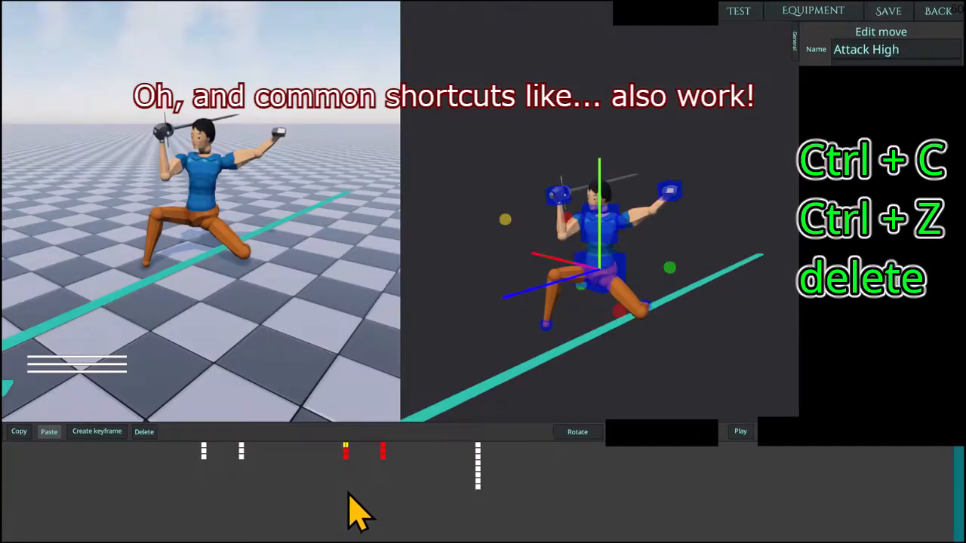
drag(347, 492, 5, 497)
click(739, 434)
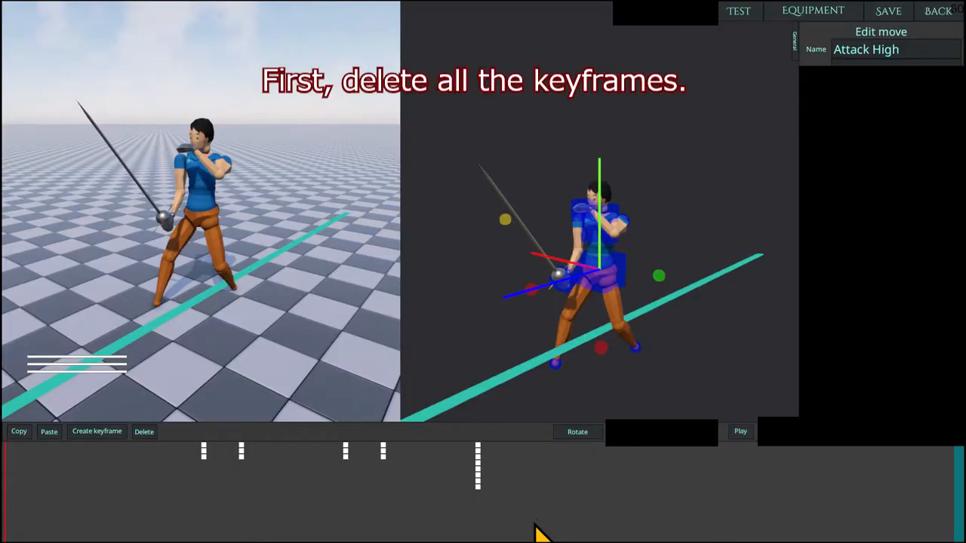
Step: Delete all keyframes from the Attack High timeline
drag(534, 524, 142, 398)
click(151, 435)
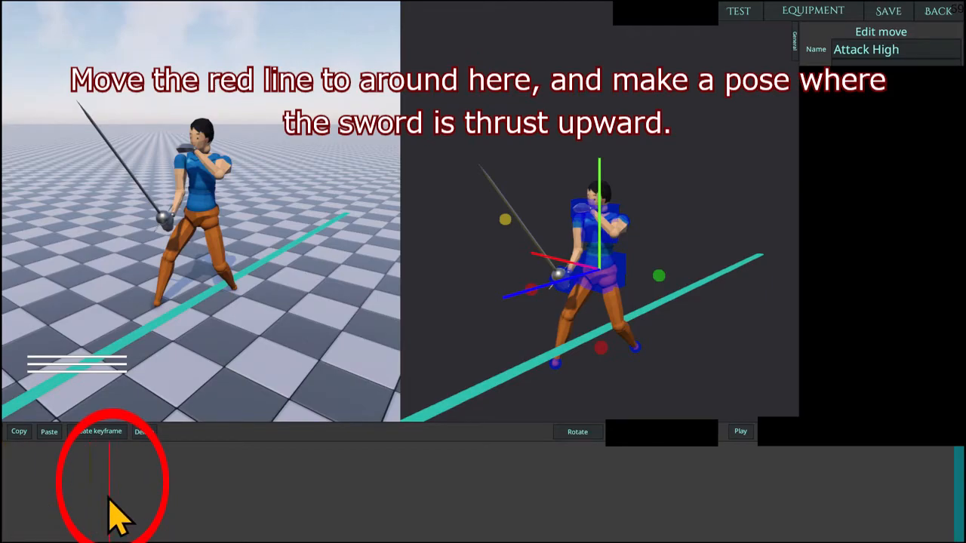
Step: Raise the right sword hand into an upward thrust and save the pose as a keyframe near the timeline's start
drag(563, 270, 546, 214)
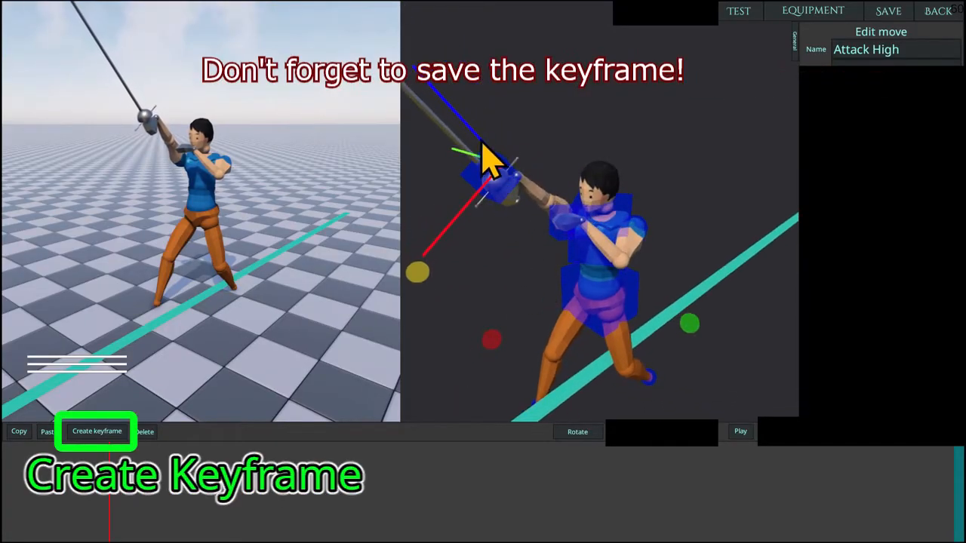
drag(481, 144, 520, 190)
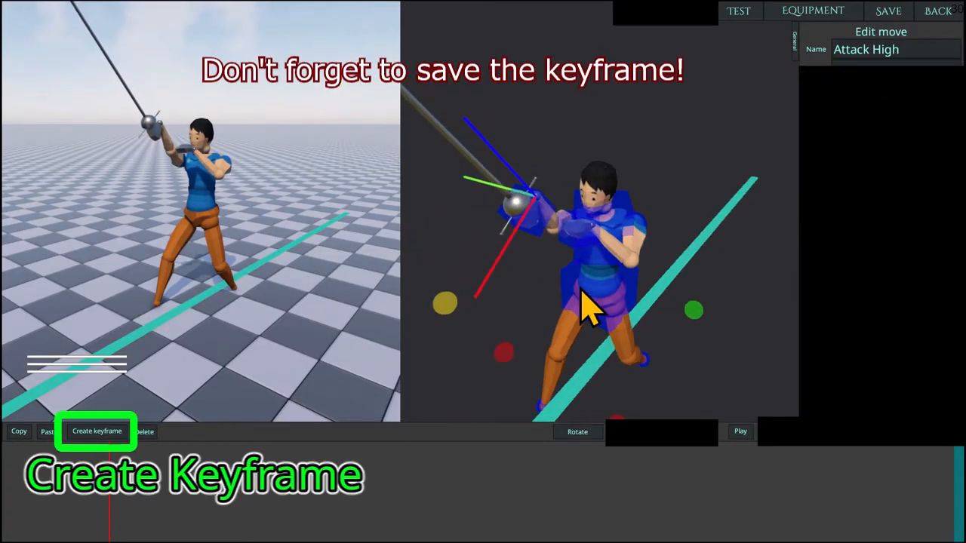
middle_drag(458, 378, 634, 378)
drag(526, 201, 512, 201)
click(89, 430)
Step: Rotate the chest so the upper body turns into the upward sword thrust at the early keyframe
middle_drag(497, 329, 601, 336)
click(585, 269)
middle_drag(632, 270, 648, 207)
click(587, 245)
click(582, 424)
middle_drag(596, 283, 597, 380)
drag(627, 252, 615, 198)
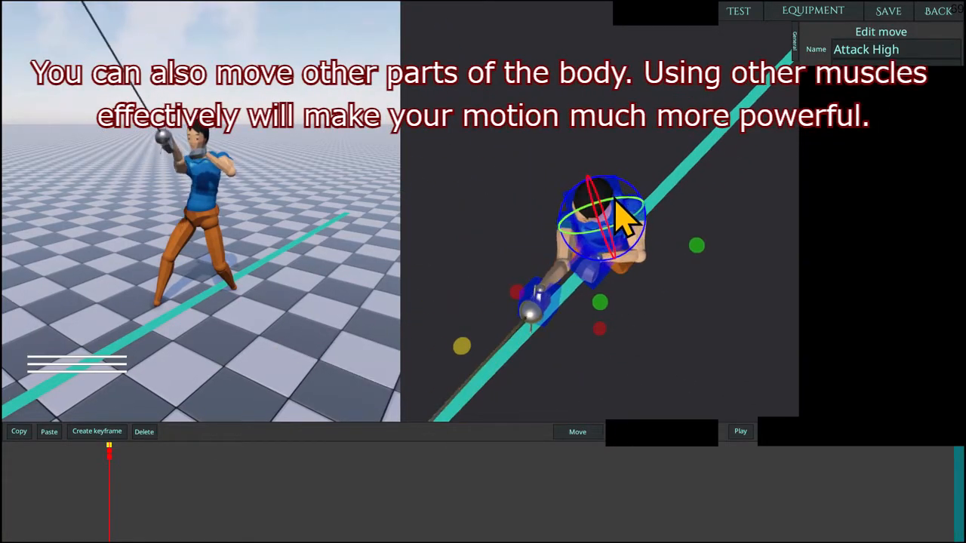
middle_drag(615, 211, 642, 189)
drag(567, 237, 555, 243)
middle_drag(556, 245, 515, 332)
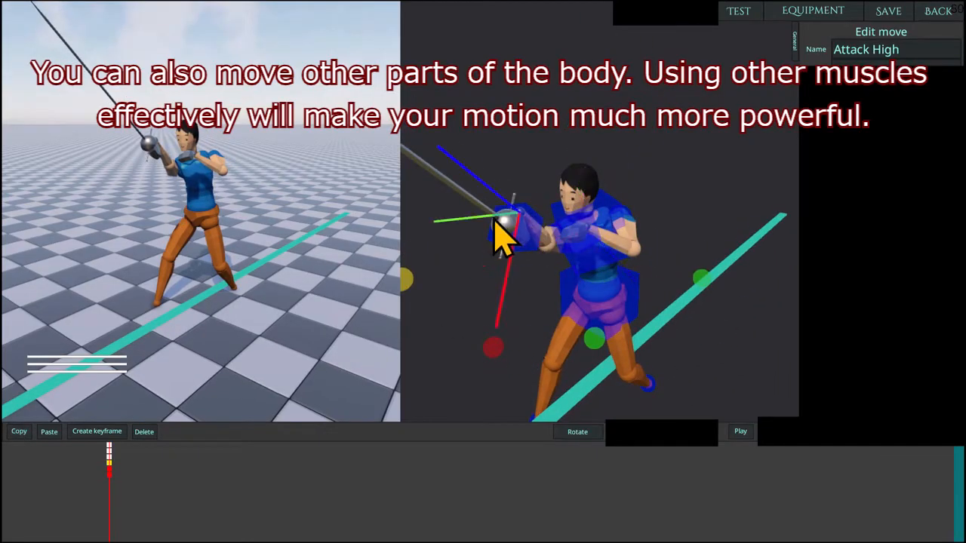
Step: Adjust the sword-thrust pose at Attack High's early keyframe and return to the stance's list of moves
middle_drag(513, 286, 674, 306)
drag(558, 253, 513, 271)
middle_drag(646, 322, 458, 323)
drag(107, 489, 4, 498)
click(935, 18)
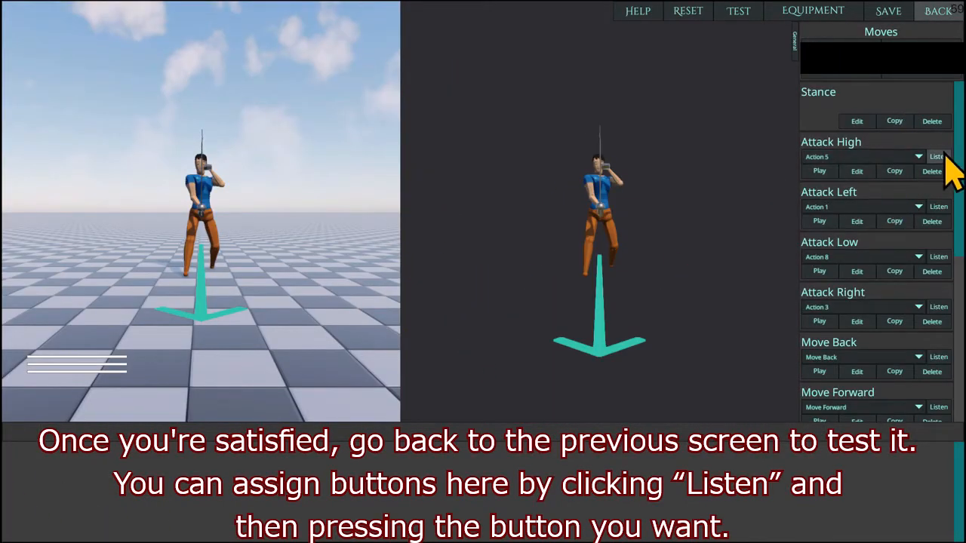
Step: Look through the available actions for Attack High and try assigning its button by listening for an input
click(863, 159)
scroll(876, 211, down, 3)
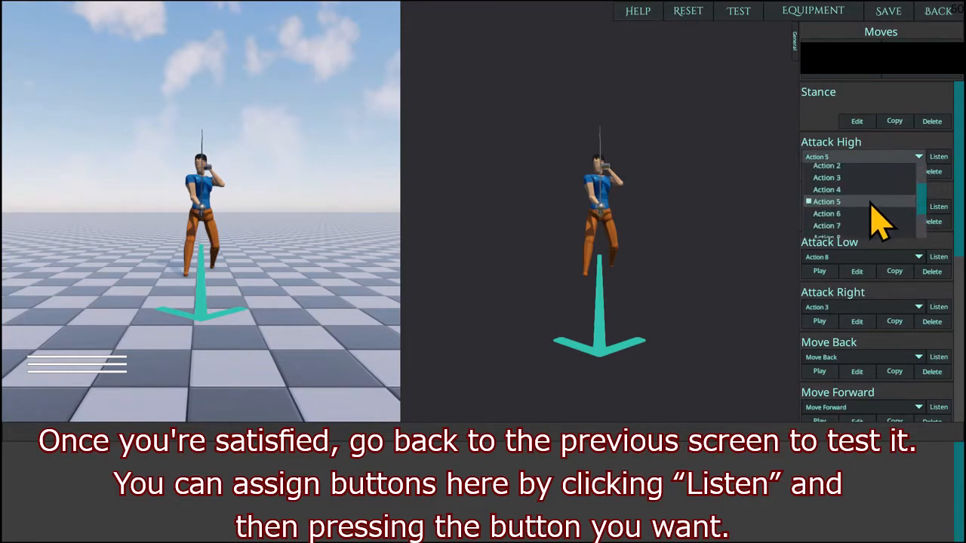
scroll(898, 200, up, 5)
click(934, 160)
click(936, 157)
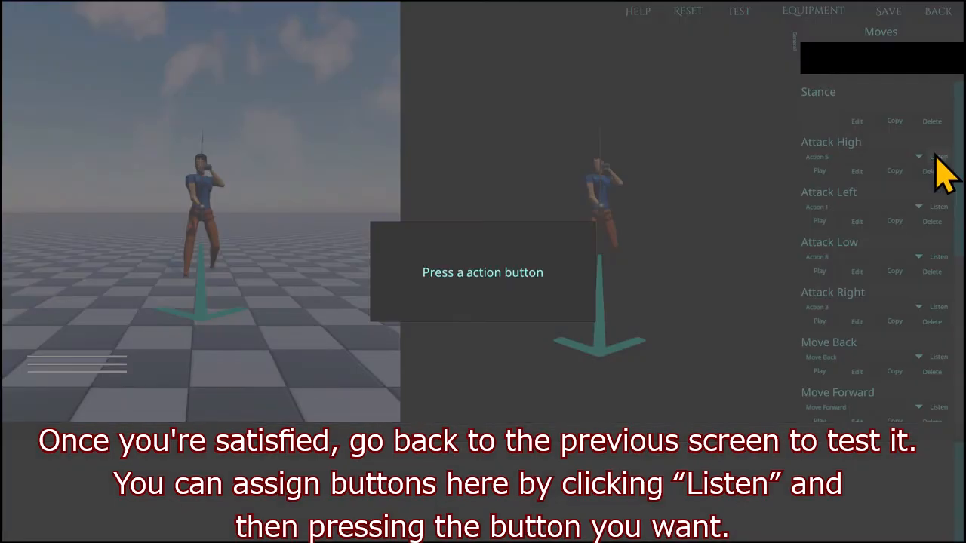
key(Escape)
click(936, 157)
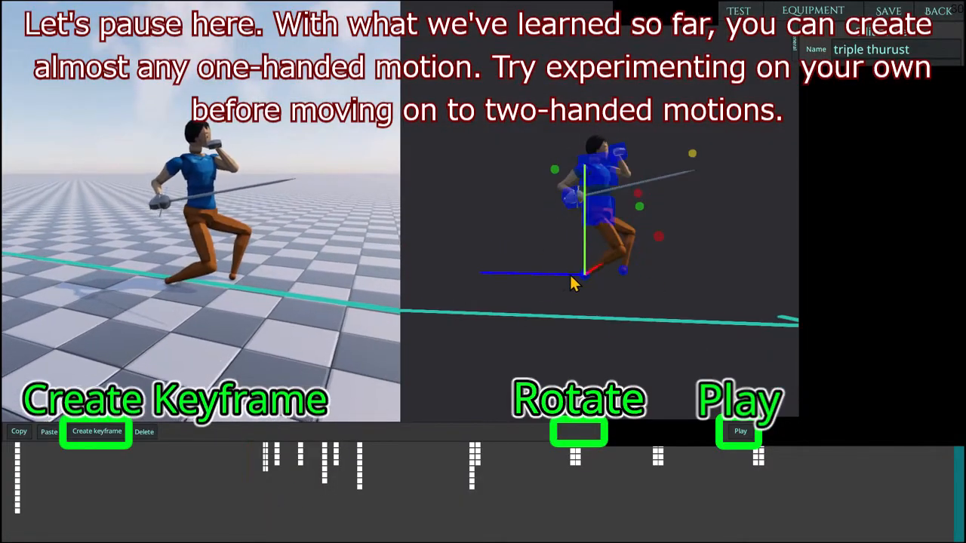
Step: Preview the triple thurust move and copy its selected keyframe group from the timeline
click(742, 435)
middle_drag(562, 347, 488, 388)
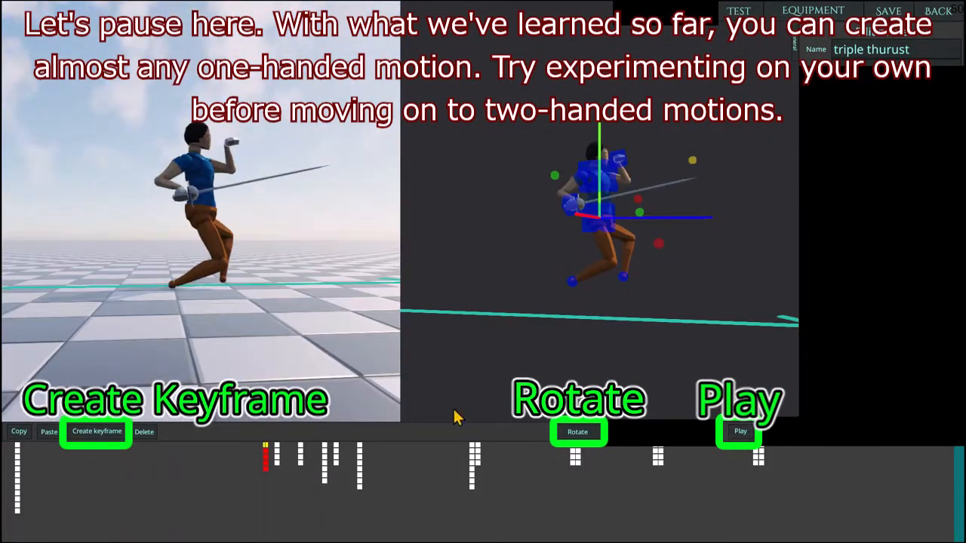
click(595, 280)
click(19, 432)
click(255, 502)
middle_drag(468, 340, 627, 233)
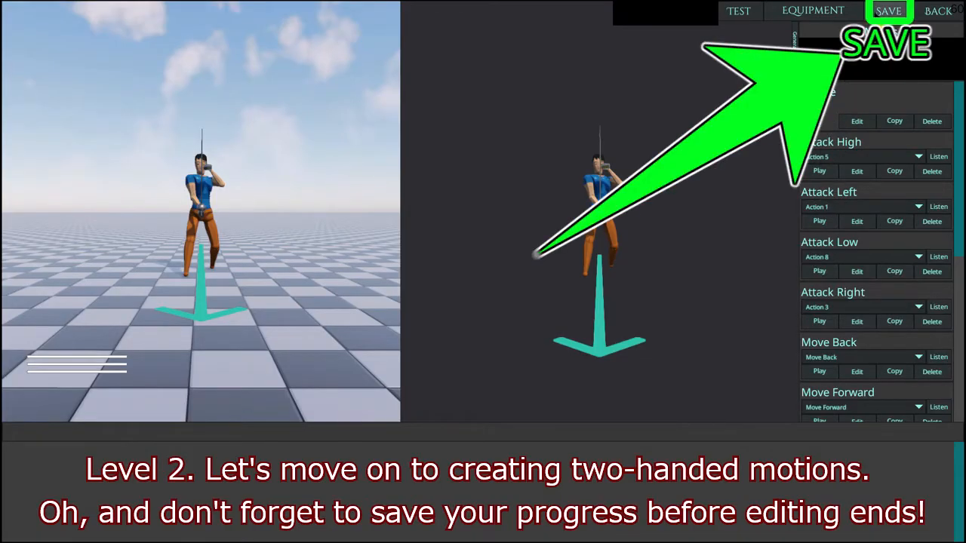
Step: Save the Basic Rapier(copy) moveset and leave the move editor
click(888, 11)
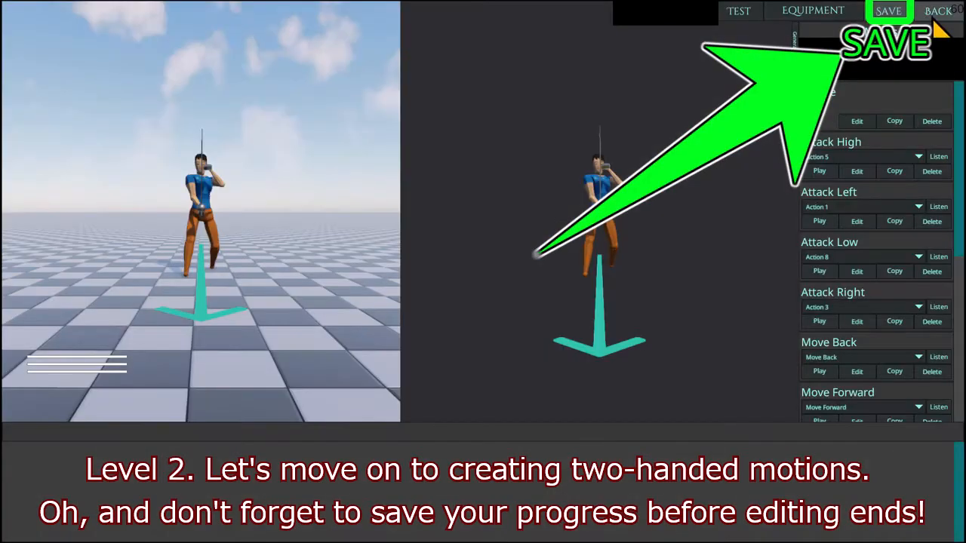
click(940, 18)
click(940, 19)
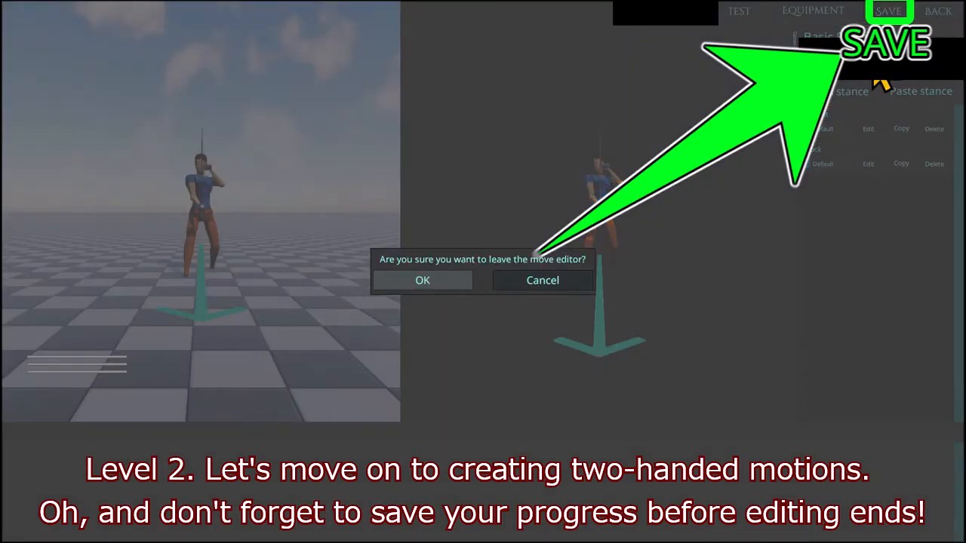
click(423, 281)
Step: Select the Basic Spear(copy) moveset and open the Stance move of its Default stance for editing
click(132, 254)
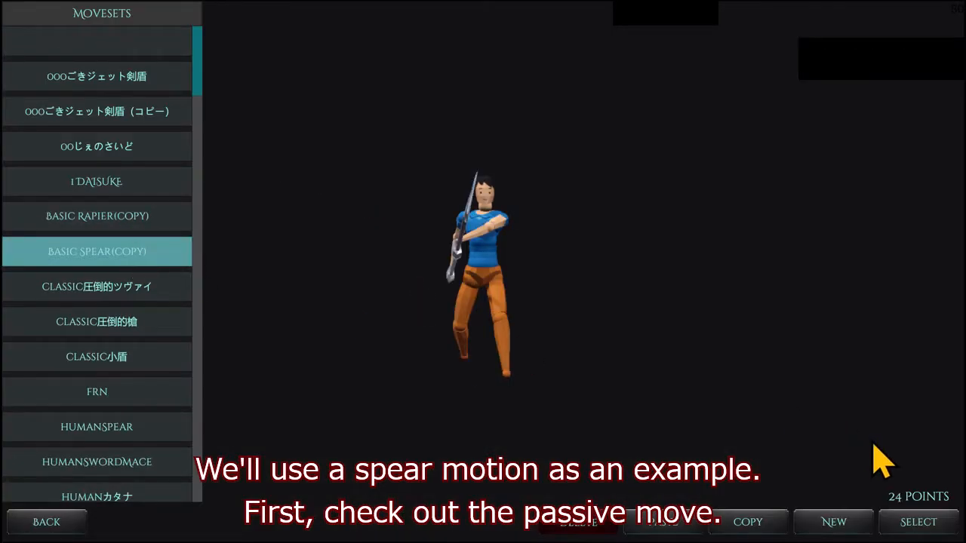
click(928, 521)
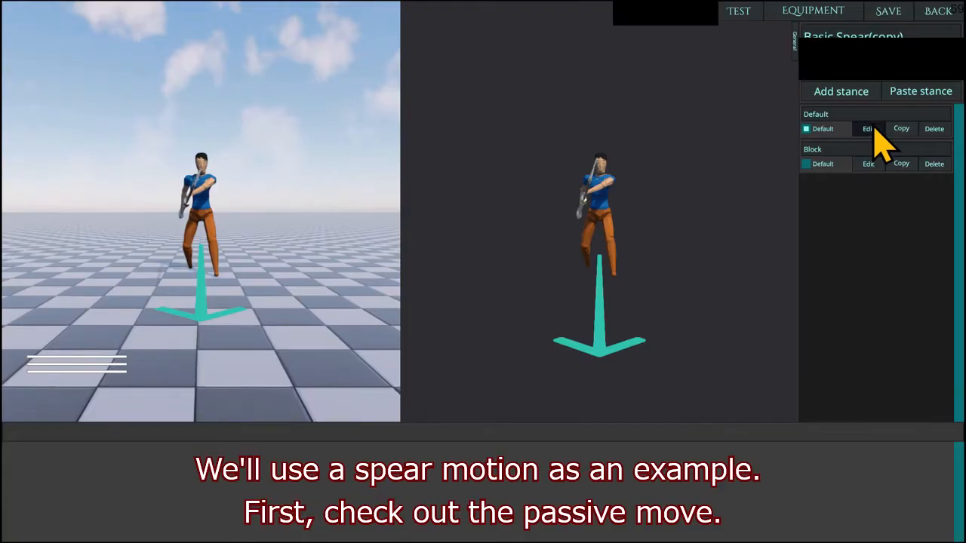
click(872, 129)
click(858, 119)
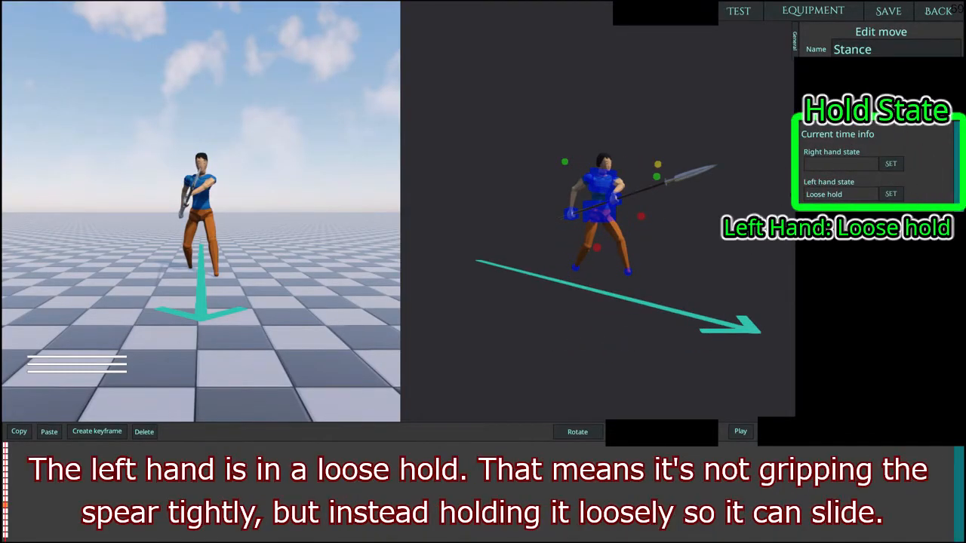
Step: Slide the loosely held left hand along the spear shaft in the Stance pose
middle_drag(260, 298, 313, 299)
scroll(312, 298, up, 5)
scroll(555, 262, up, 5)
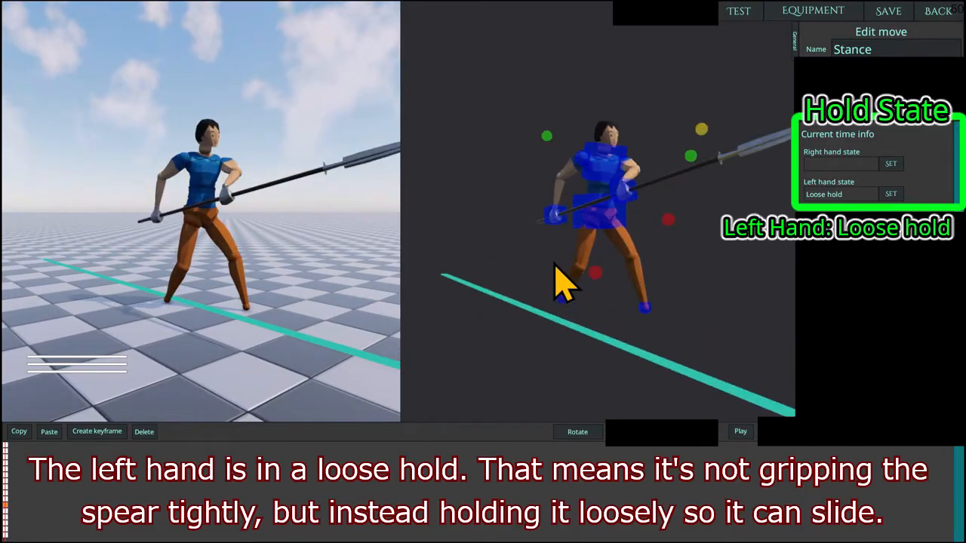
middle_drag(556, 276, 651, 293)
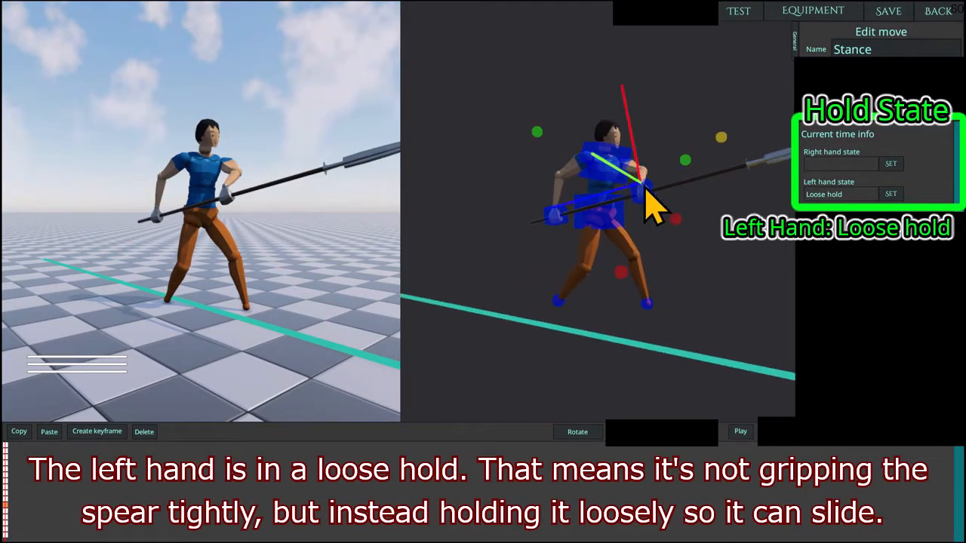
middle_drag(617, 190, 671, 179)
drag(656, 204, 628, 223)
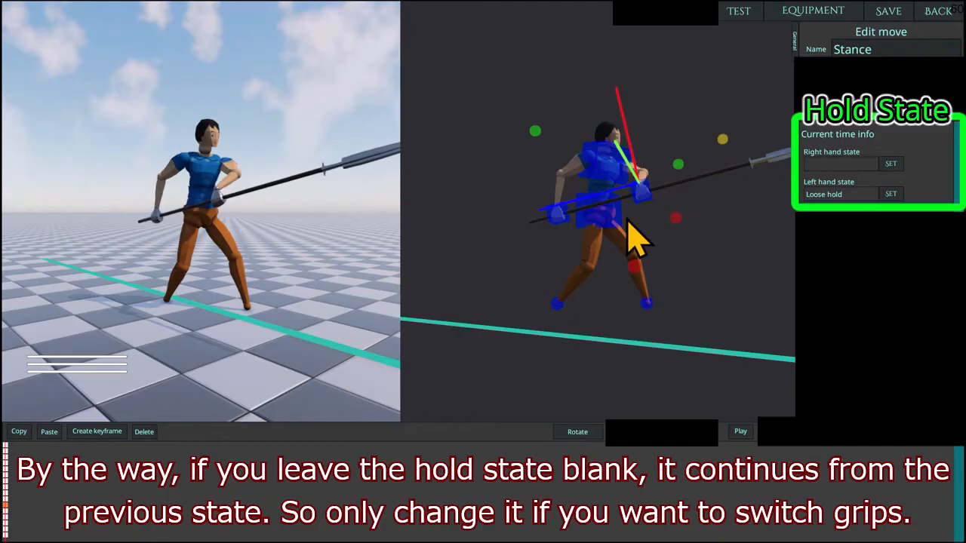
Step: Set the left hand state to Hold and move the left hand to try the tight grip
click(880, 195)
click(881, 205)
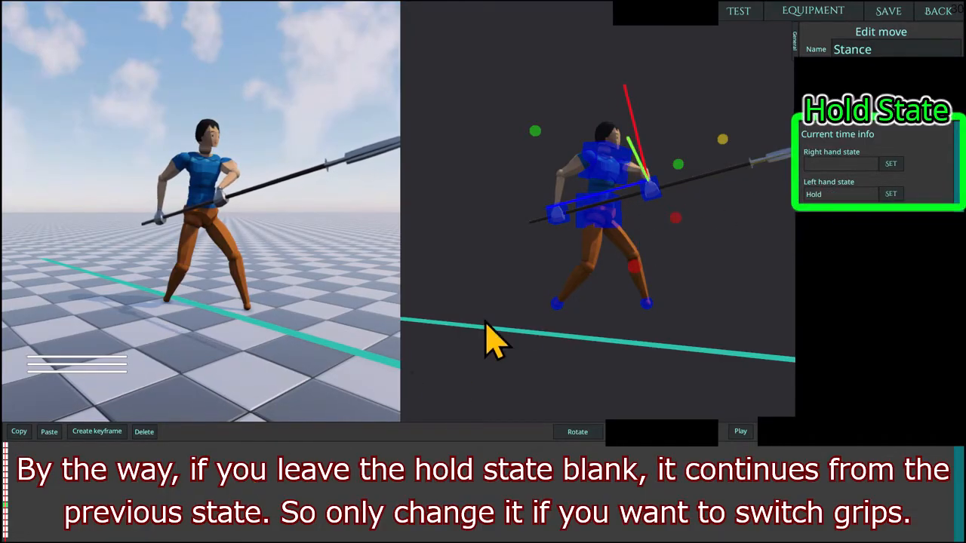
drag(615, 190, 642, 213)
Step: Set the left hand state to Loose hold, slide the left hand forward along the shaft, and return to the moves list
click(889, 194)
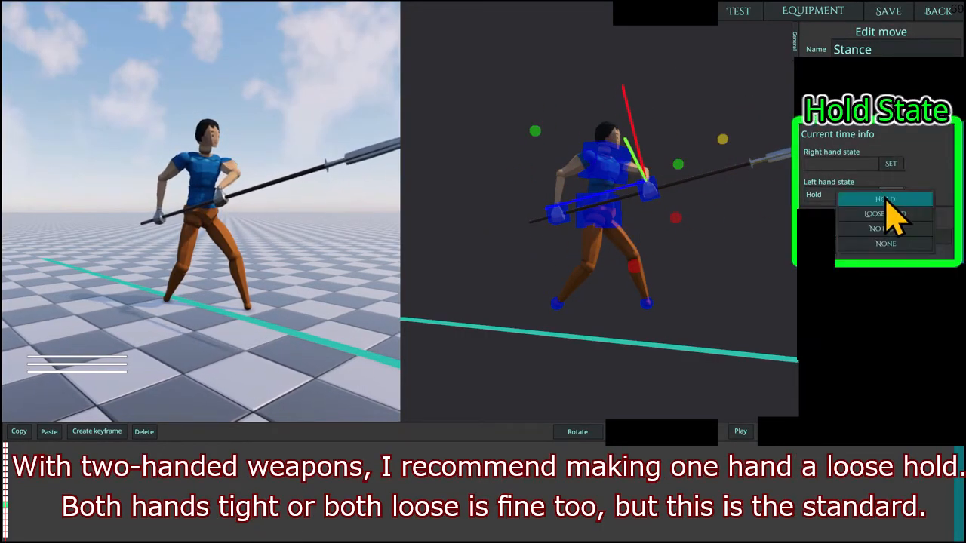
click(884, 214)
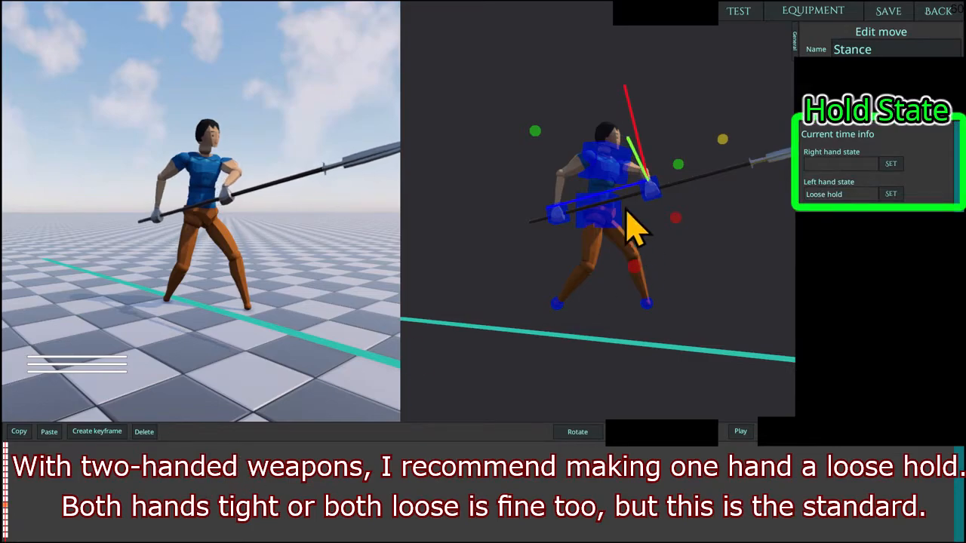
middle_drag(601, 207, 526, 225)
drag(567, 214, 610, 218)
click(936, 11)
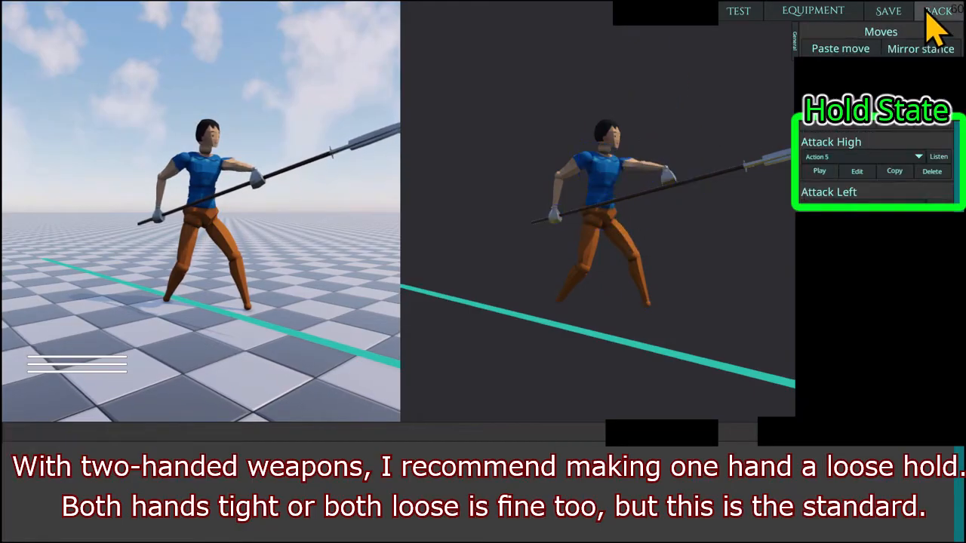
Step: Open the spear's Attack High move, go past its last keyframe group, and align both hands in two-handed mode
click(853, 171)
drag(3, 520, 479, 508)
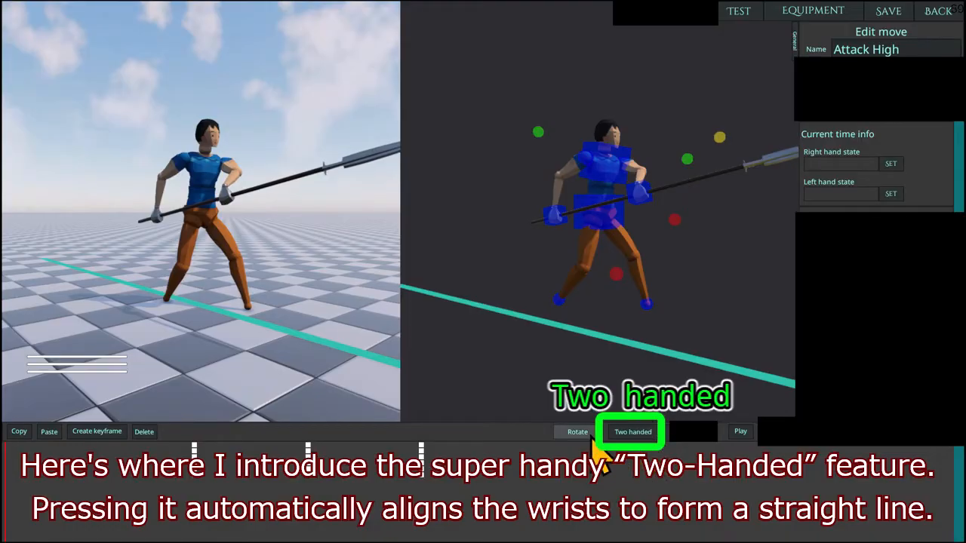
drag(582, 464, 626, 461)
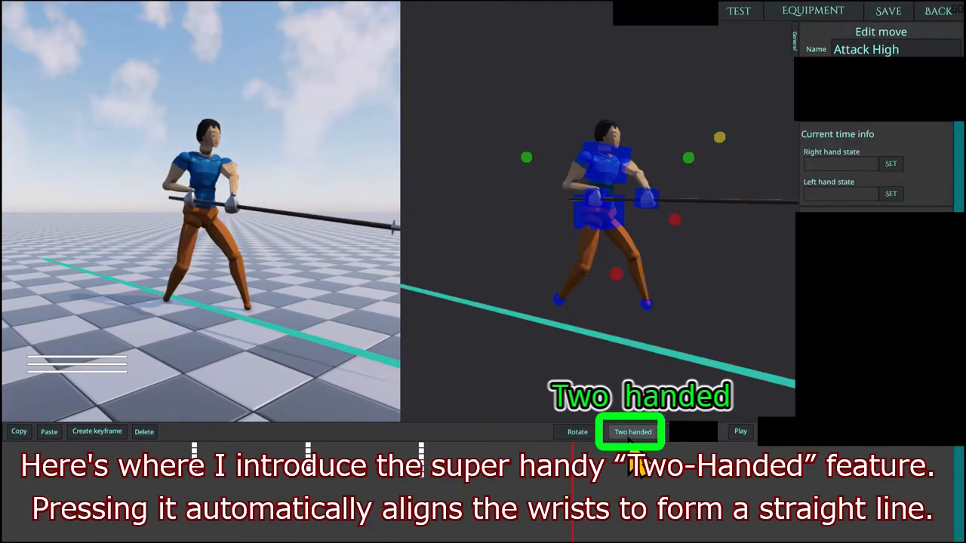
scroll(638, 318, up, 5)
scroll(641, 319, down, 3)
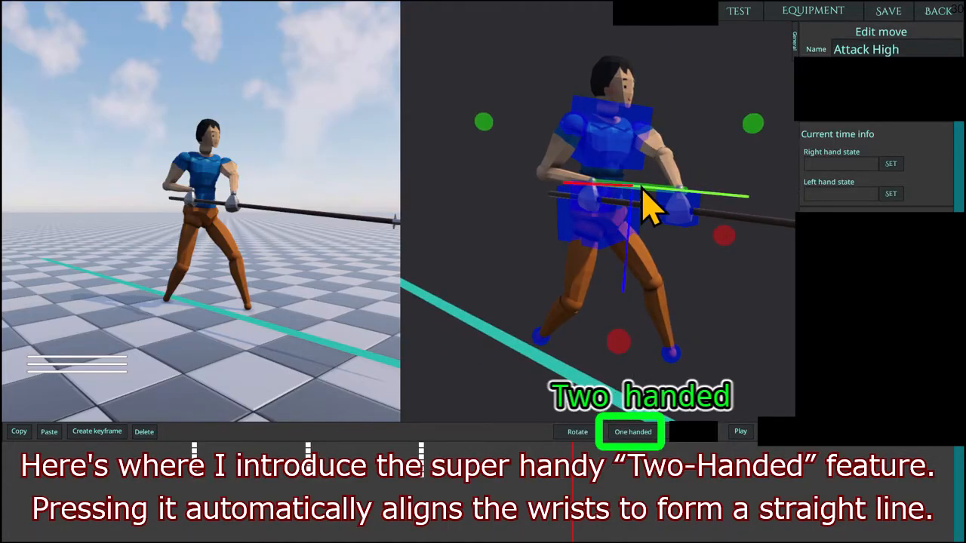
Step: Try moving and rotating both hands together with the two-handed bar between the wrists
mouse_move(653, 218)
mouse_down()
mouse_move(681, 212)
mouse_move(588, 214)
mouse_move(646, 215)
mouse_up()
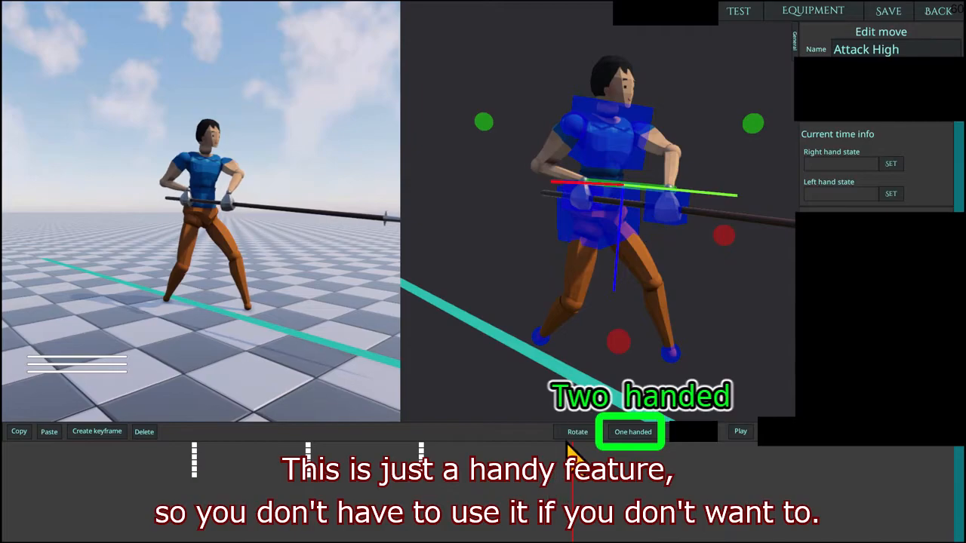
middle_drag(591, 338, 668, 338)
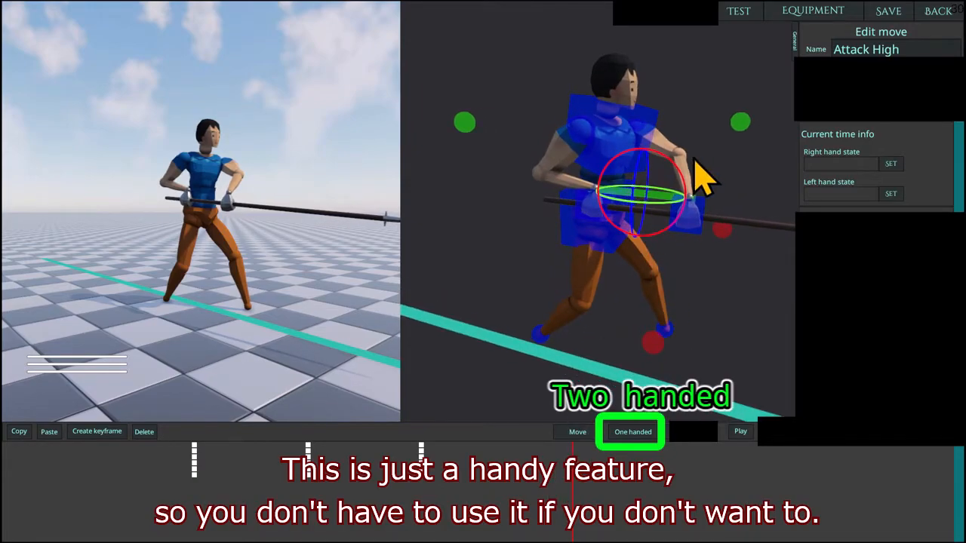
drag(677, 163, 602, 149)
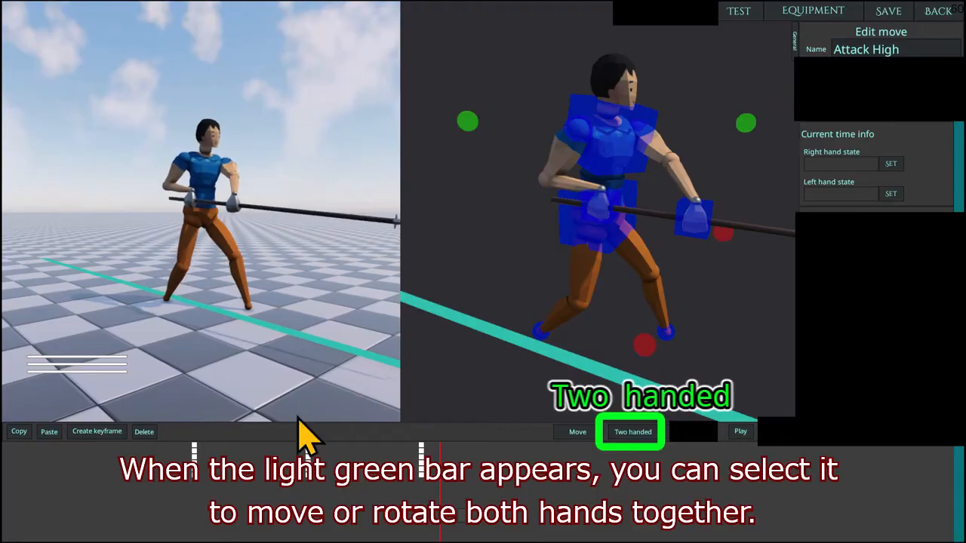
Step: Clear the Attack High timeline and raise the spear with both hands into a steep upward thrust saved as an early keyframe
key(Delete)
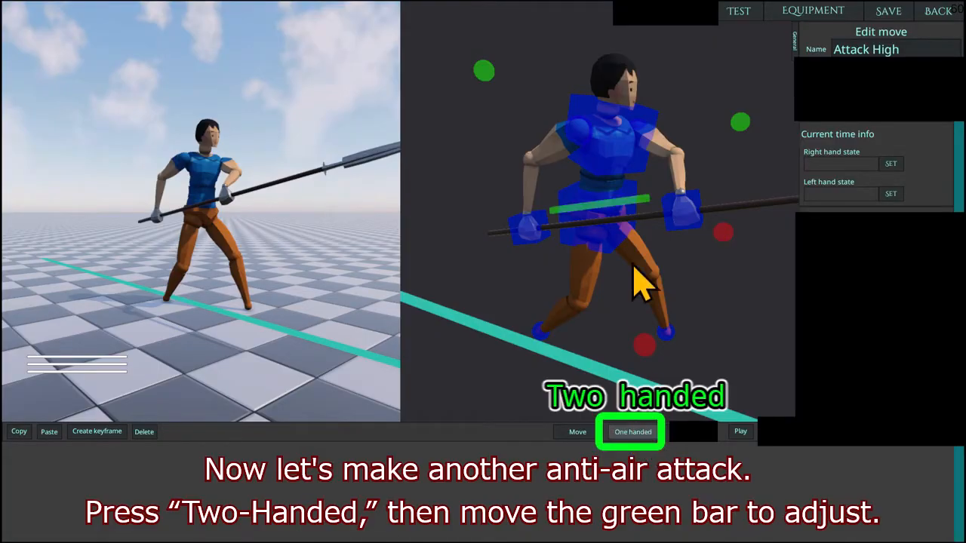
drag(631, 242, 635, 198)
click(588, 426)
drag(646, 145, 685, 90)
click(632, 431)
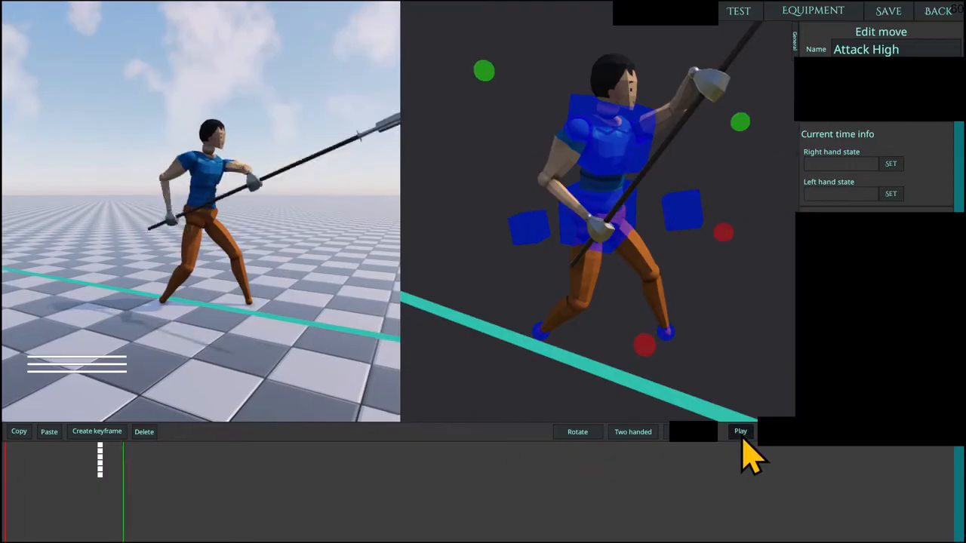
Step: Play the rebuilt Attack High move and examine the upward spear thrust from several angles
click(740, 434)
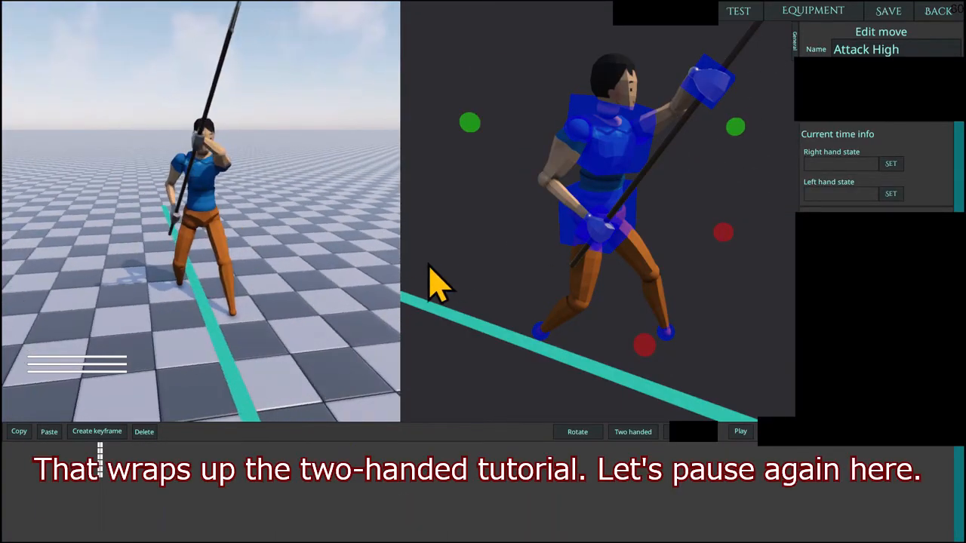
middle_drag(447, 260, 188, 288)
middle_drag(667, 306, 571, 306)
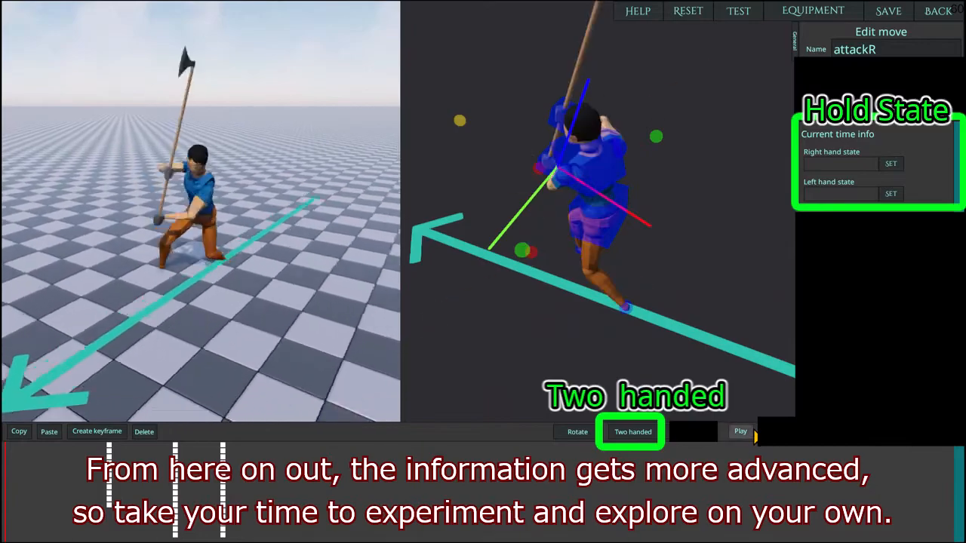
Step: Leave the axe moveset's attackR move and open attackL for editing
click(938, 10)
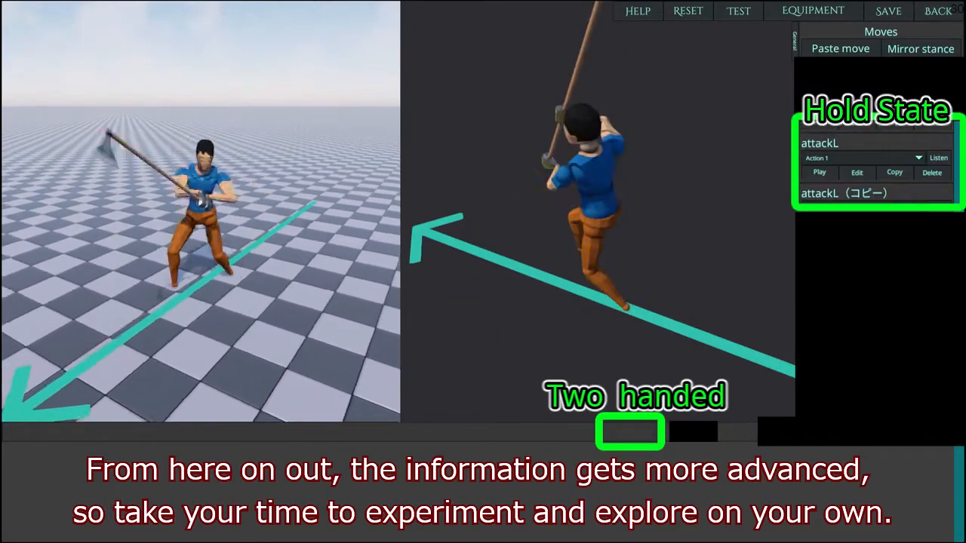
click(856, 171)
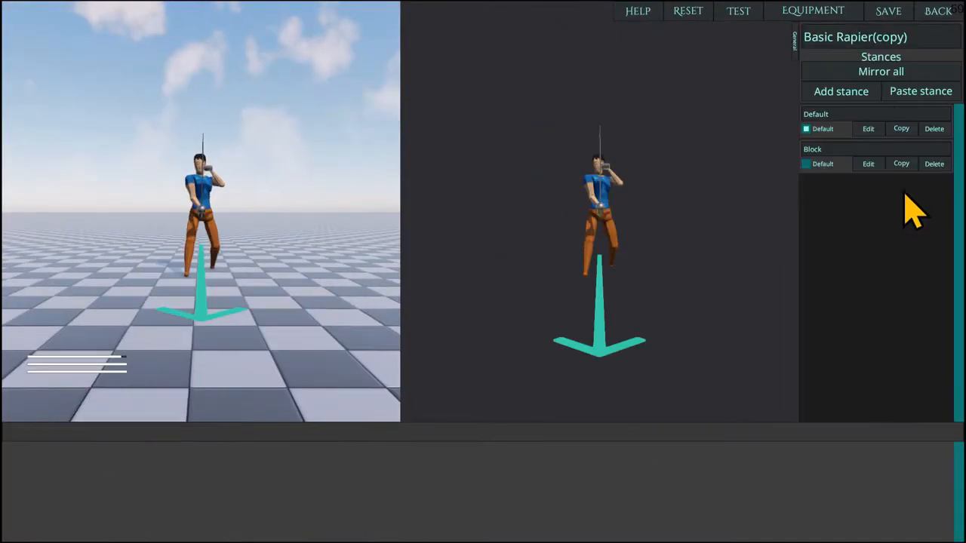
Step: Open the Default stance of the Basic Rapier(copy) moveset and view the fighter up close
click(868, 129)
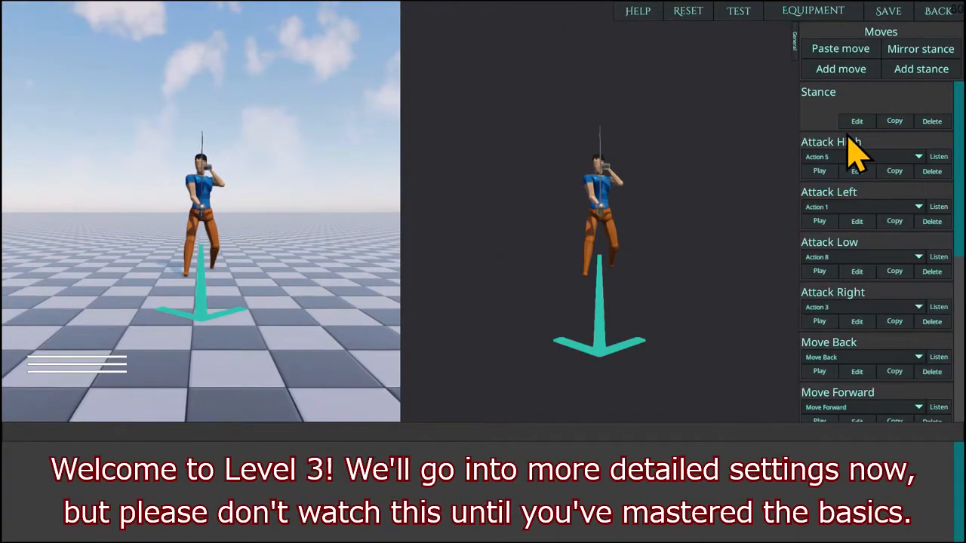
middle_drag(311, 156, 66, 225)
scroll(243, 276, up, 5)
middle_drag(244, 276, 434, 262)
scroll(655, 283, up, 2)
middle_drag(655, 285, 762, 285)
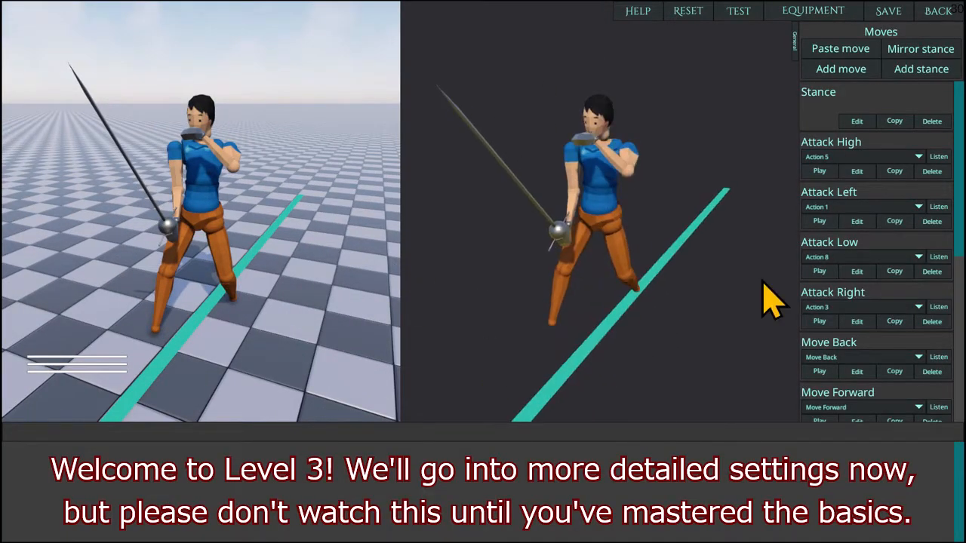
Step: Open the rapier's Attack High move for editing and set its activation mode to Passive
click(857, 172)
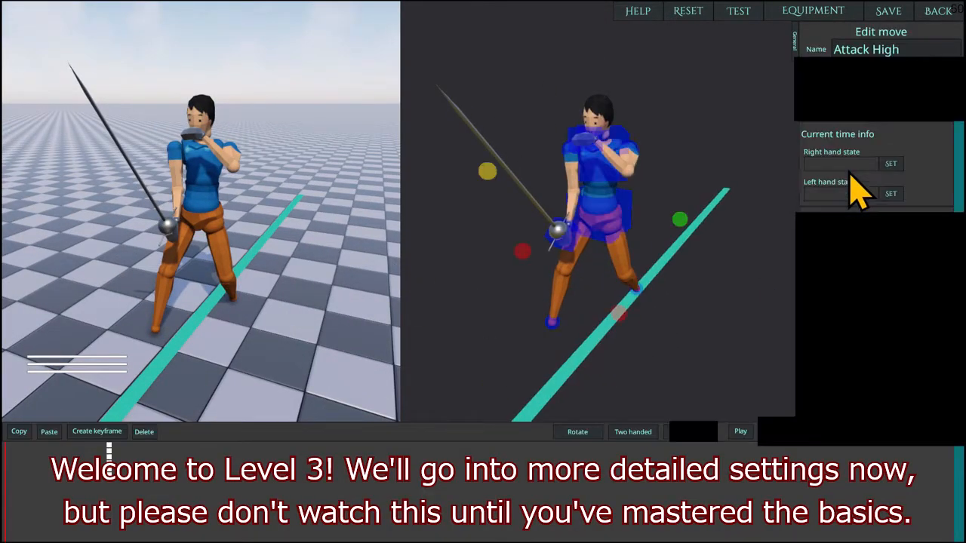
click(844, 92)
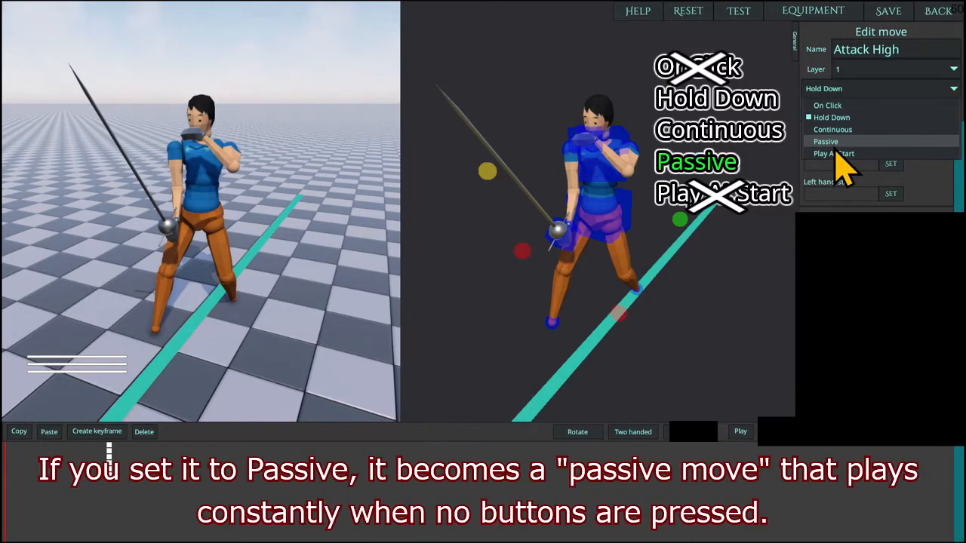
click(835, 144)
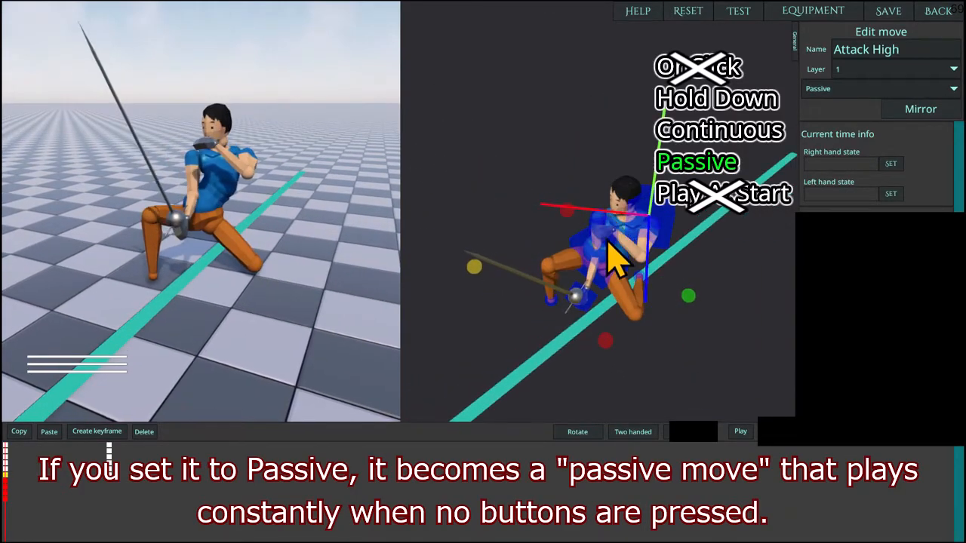
Step: Test the passive Attack High move, set its activation mode to Hold Down and play it from a side view
click(739, 10)
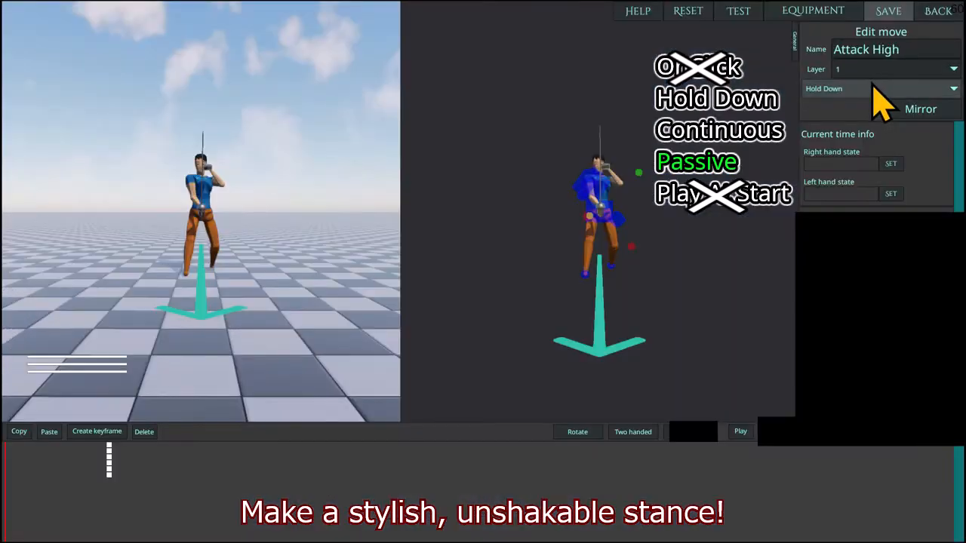
click(871, 89)
click(862, 116)
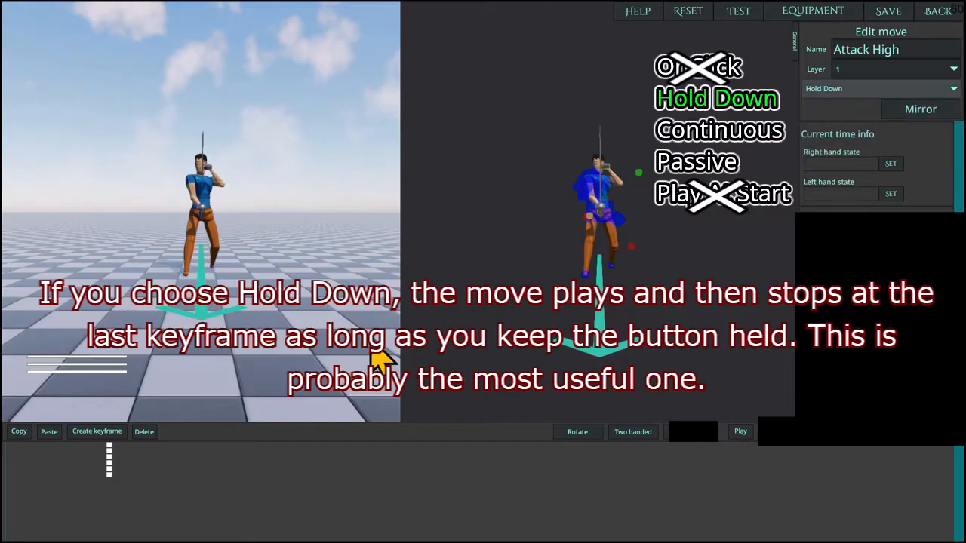
middle_drag(326, 347, 196, 347)
middle_drag(501, 346, 373, 347)
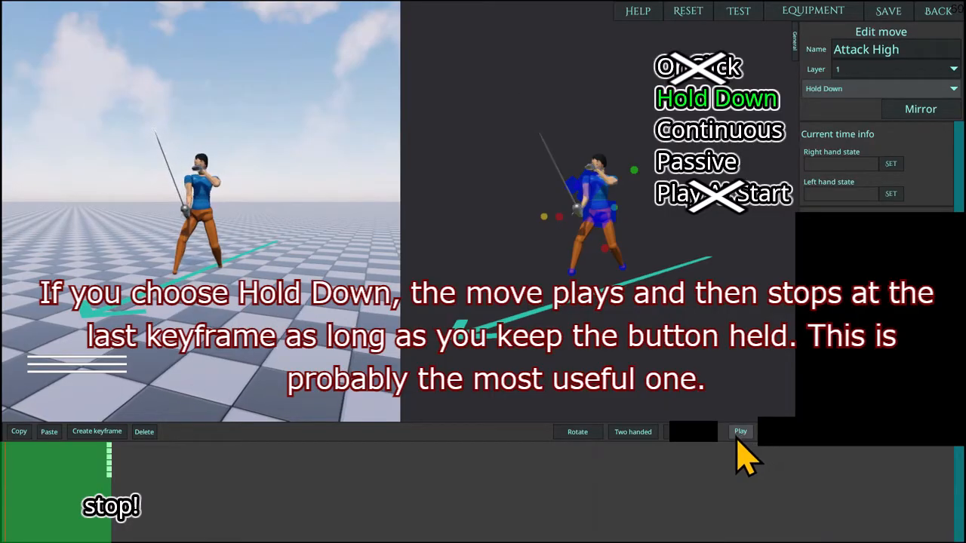
click(739, 442)
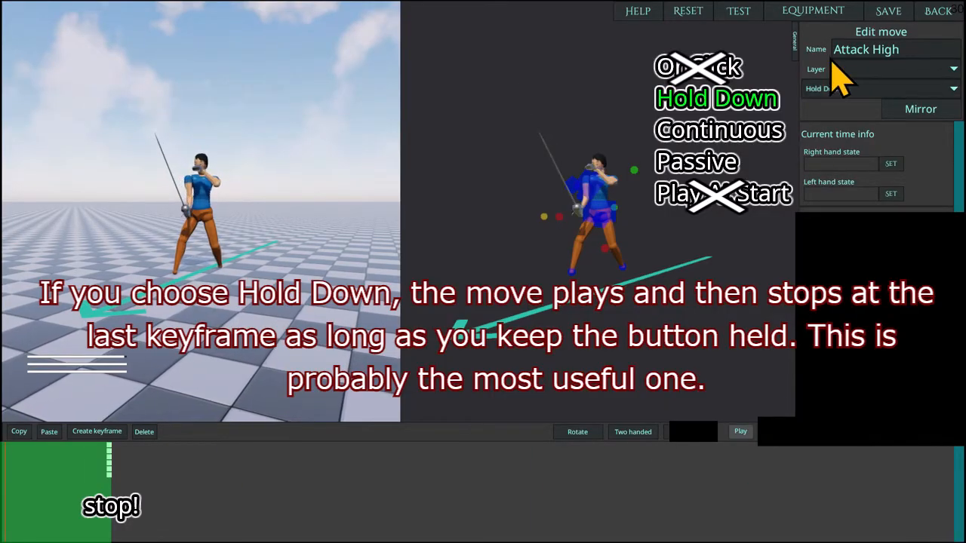
Step: Set the Attack High move's activation mode to Continuous and play it
click(835, 89)
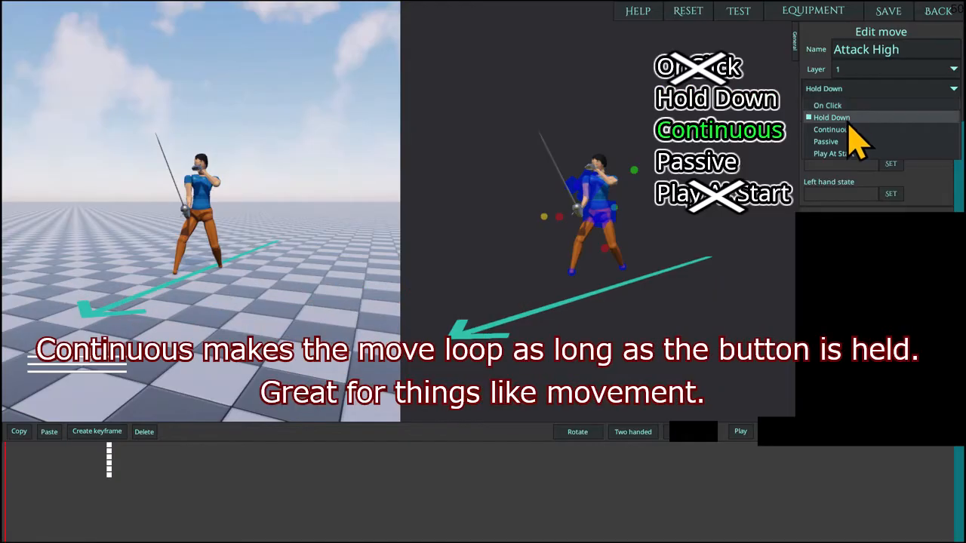
click(848, 129)
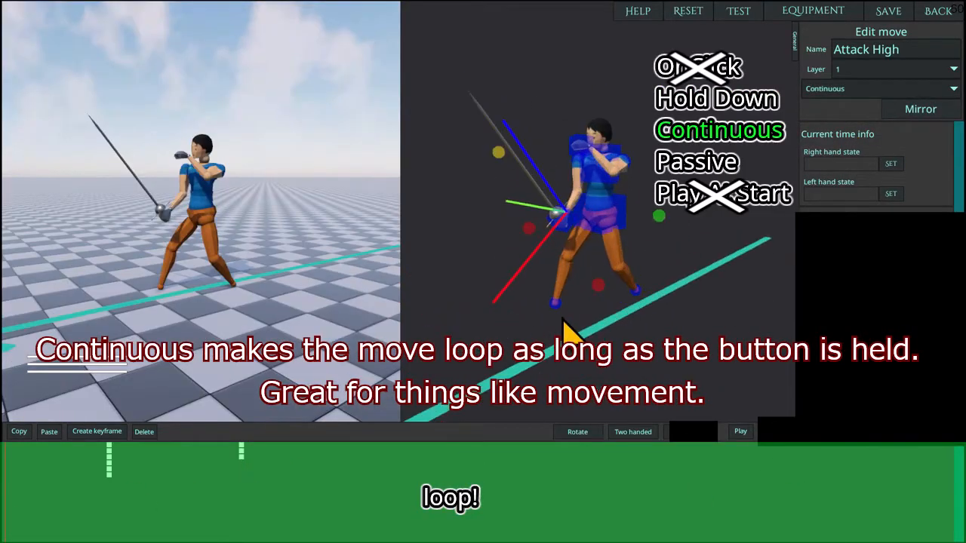
click(737, 435)
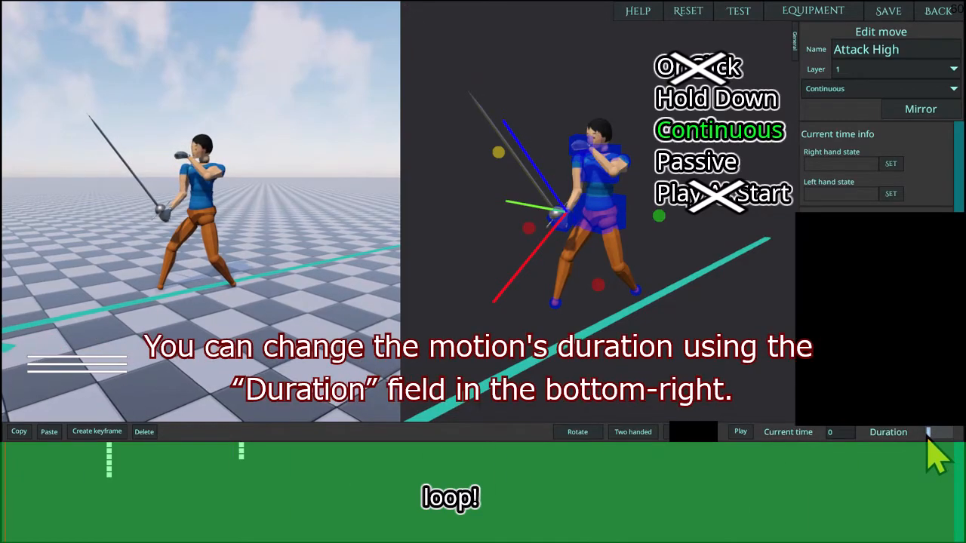
Step: Set the Attack High move's duration to 0.5
click(929, 434)
text(.5)
key(Return)
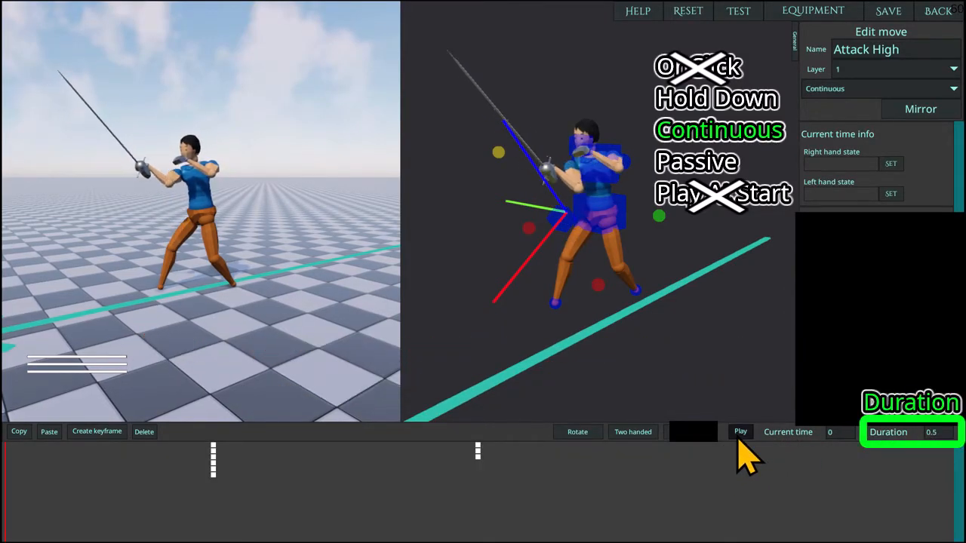
Step: Review the layer choices for Attack High, return to the moves list and open the Stance entry for editing
click(860, 69)
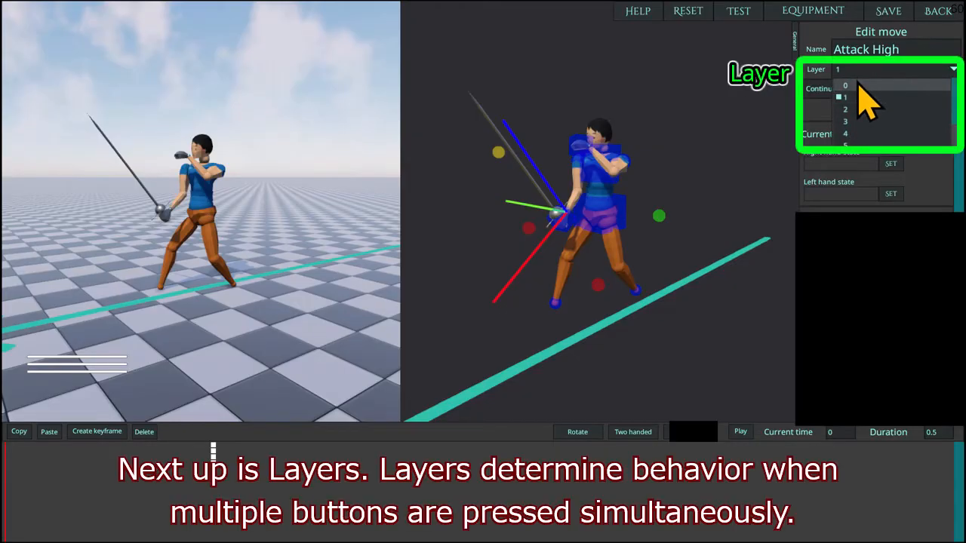
scroll(857, 121, down, 2)
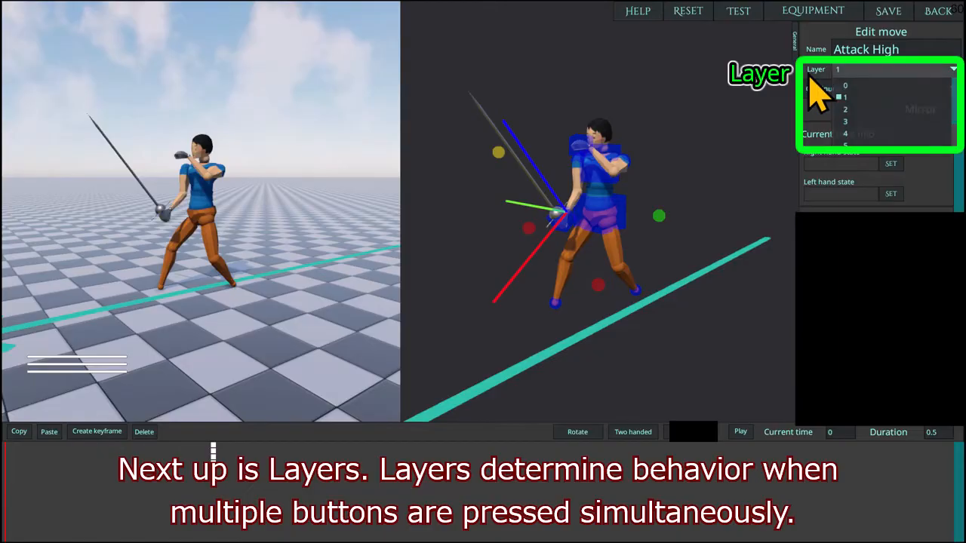
click(935, 16)
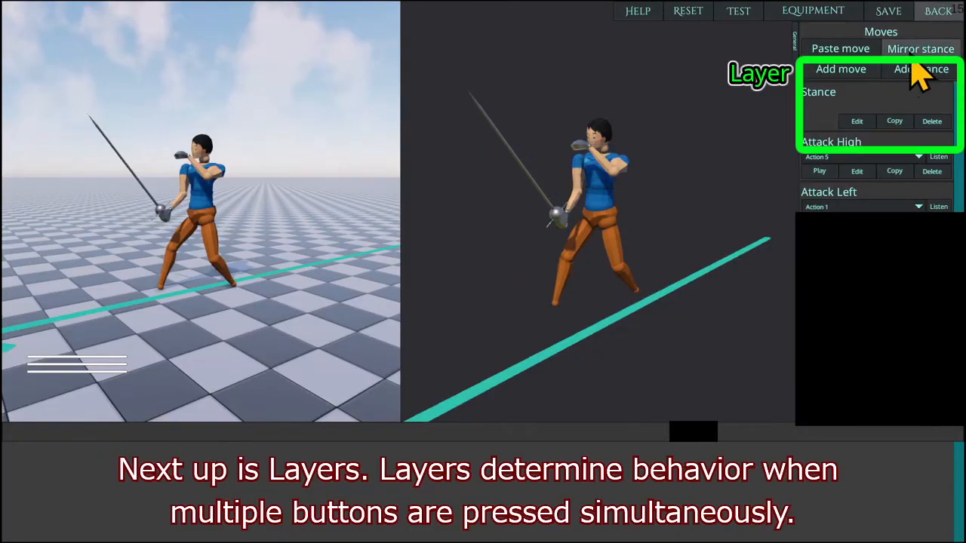
click(860, 122)
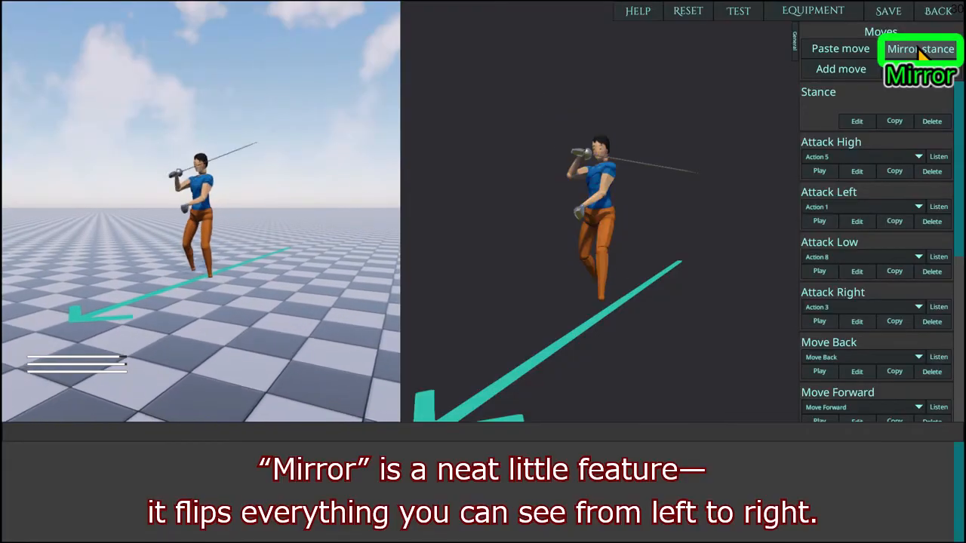
Step: Open the Attack High move for editing and disable the rig on the fighter
click(857, 170)
scroll(691, 264, up, 5)
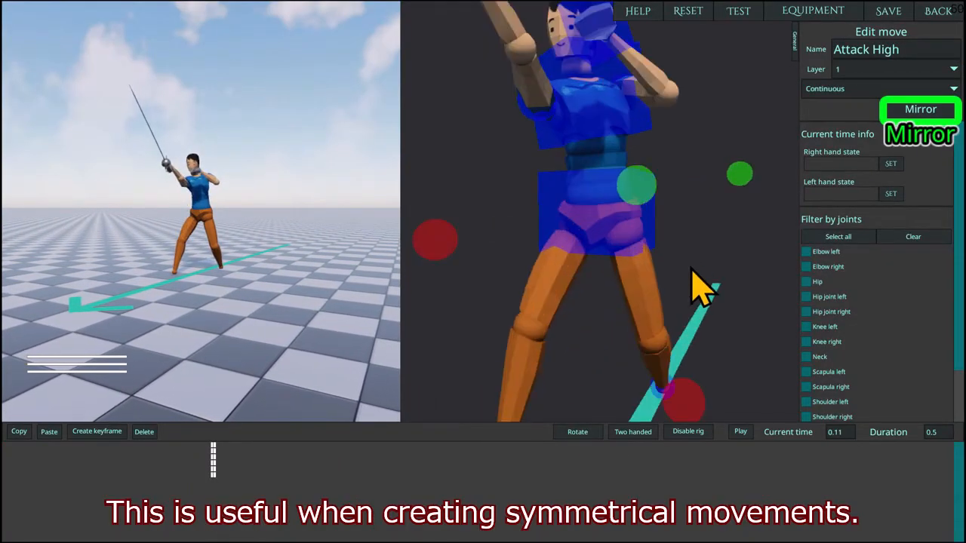
middle_drag(690, 266, 617, 332)
middle_drag(317, 317, 244, 316)
scroll(243, 317, up, 3)
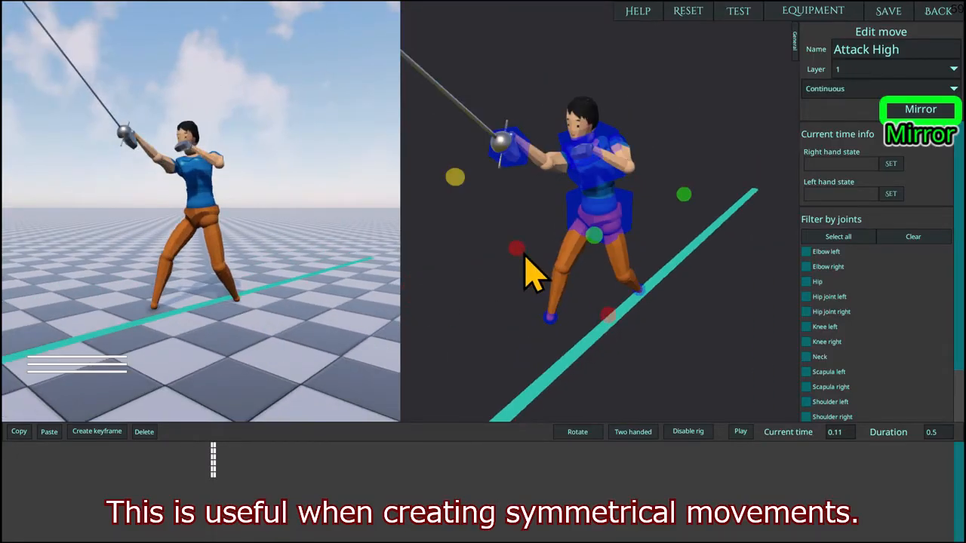
click(698, 433)
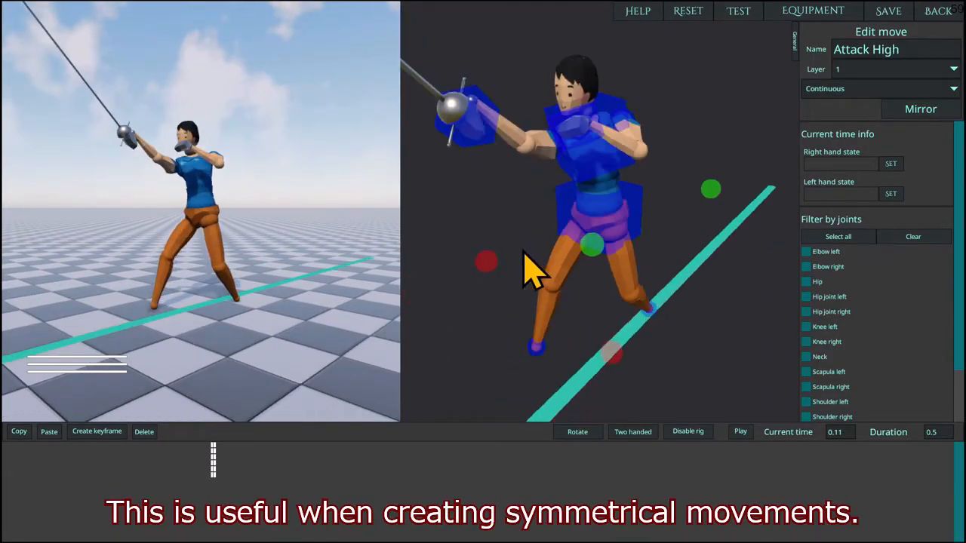
click(698, 432)
middle_drag(586, 195, 580, 190)
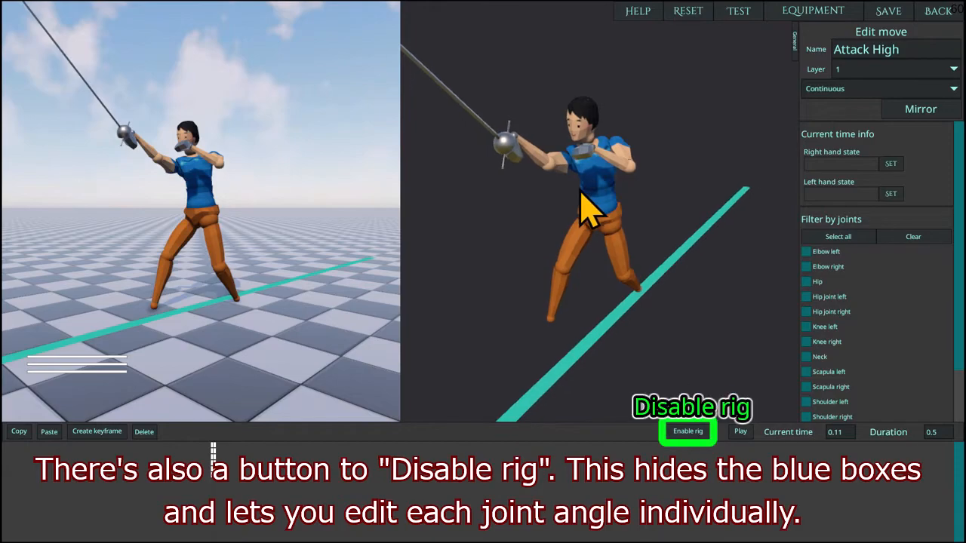
Step: Rotate the fighter's lower torso joint at time 0.11, and return the playhead to time 0
click(611, 228)
drag(605, 232, 575, 187)
drag(201, 528, 10, 522)
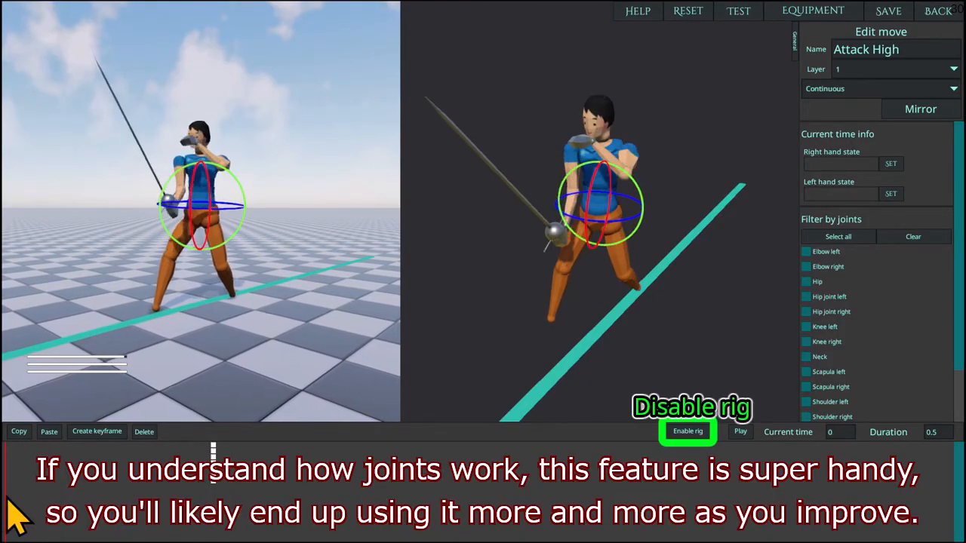
Step: Leave the rapier moveset and open the humanSpear moveset for editing
click(943, 13)
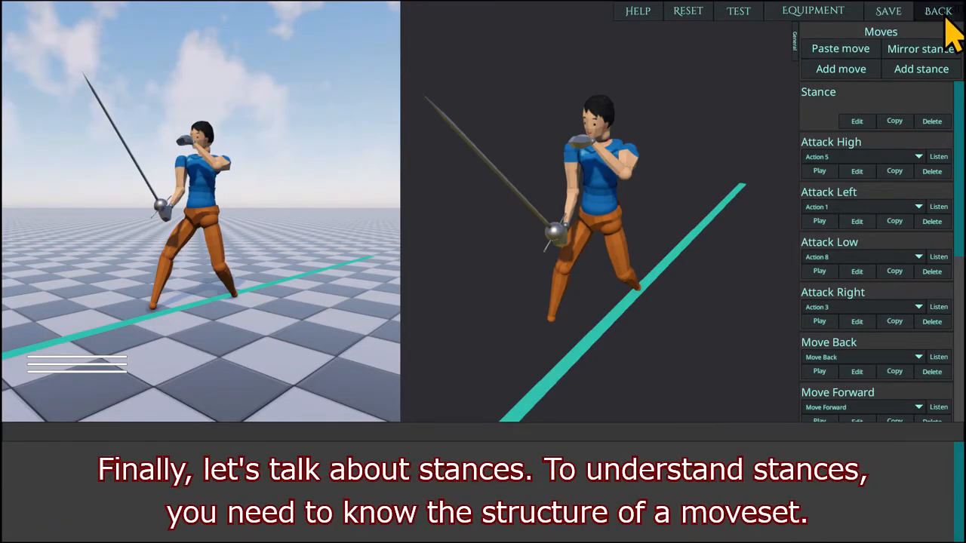
click(943, 14)
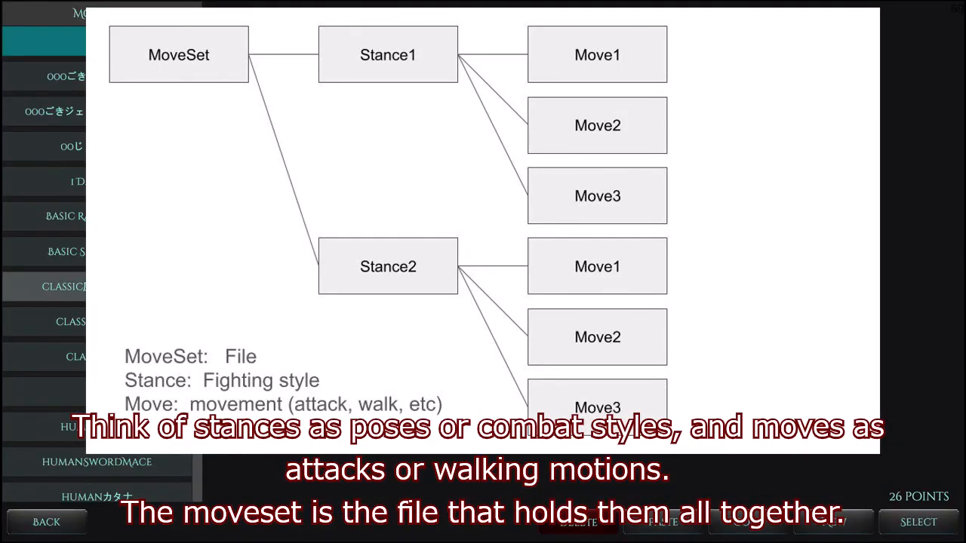
click(105, 285)
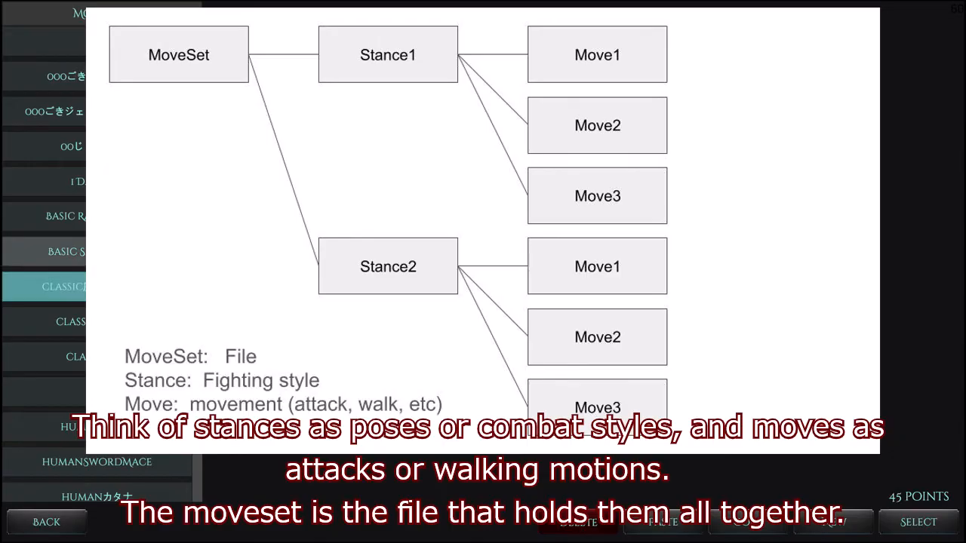
click(121, 357)
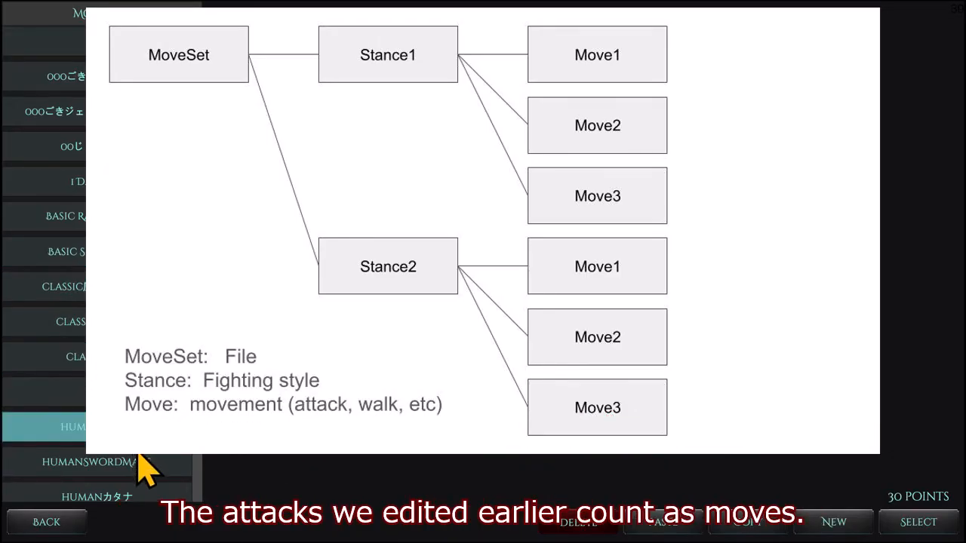
click(898, 521)
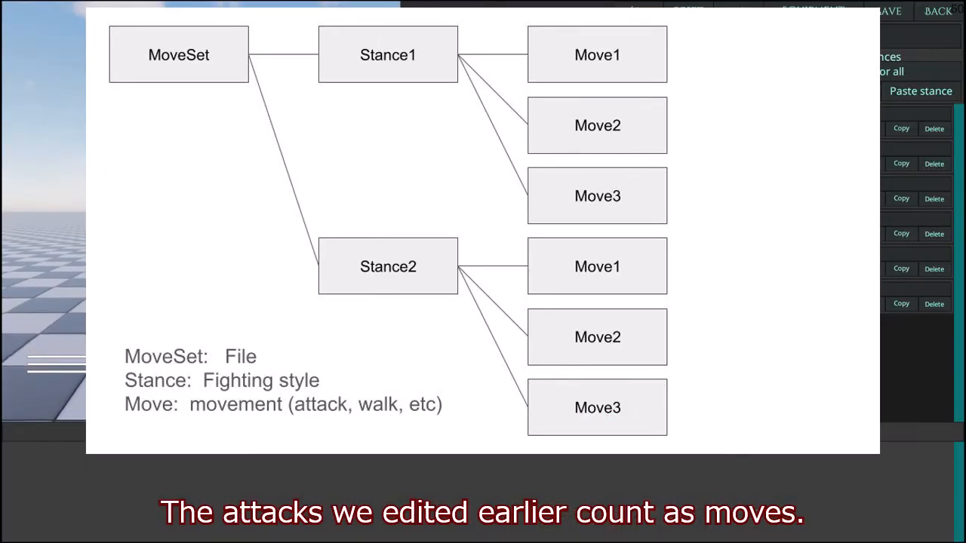
Step: Open the Right stance of humanSpear and add a stance change to its moves
click(739, 11)
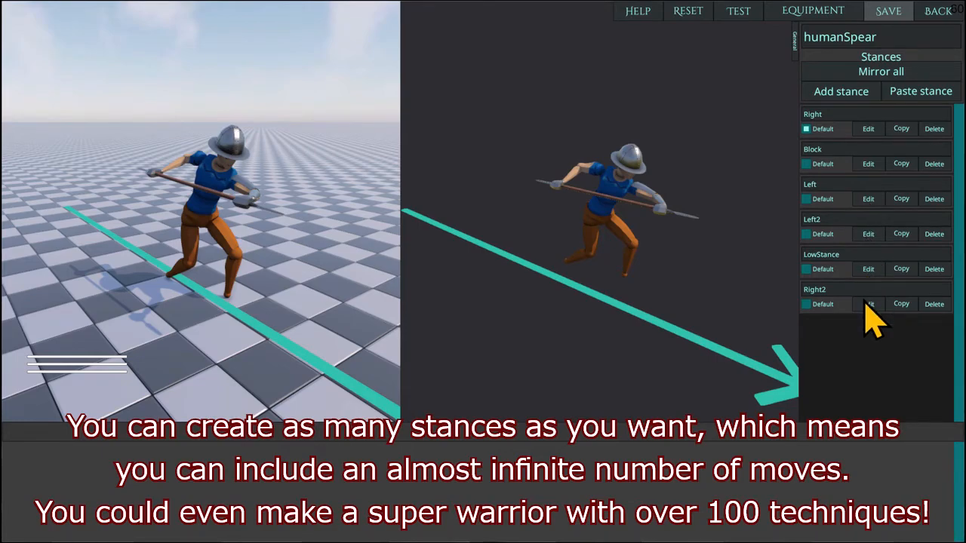
click(869, 129)
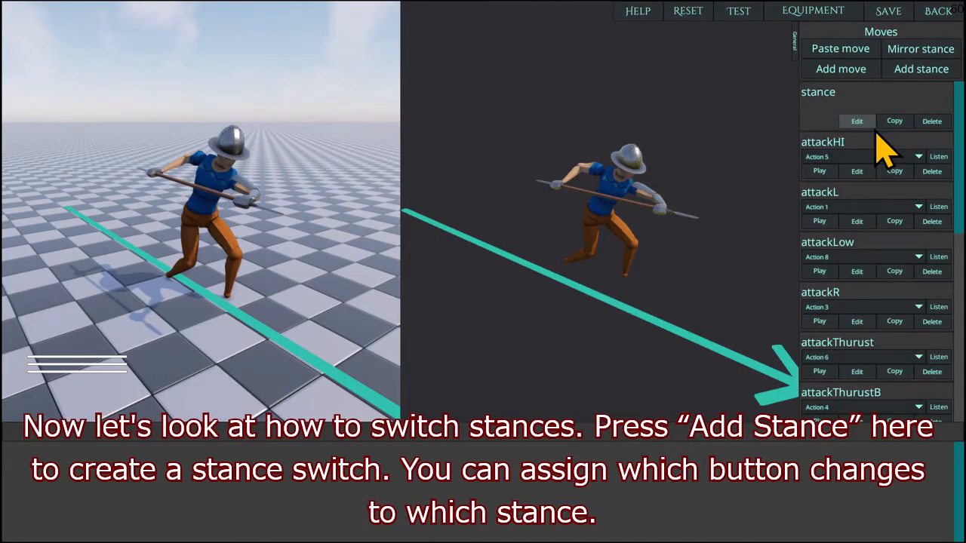
scroll(885, 181, down, 5)
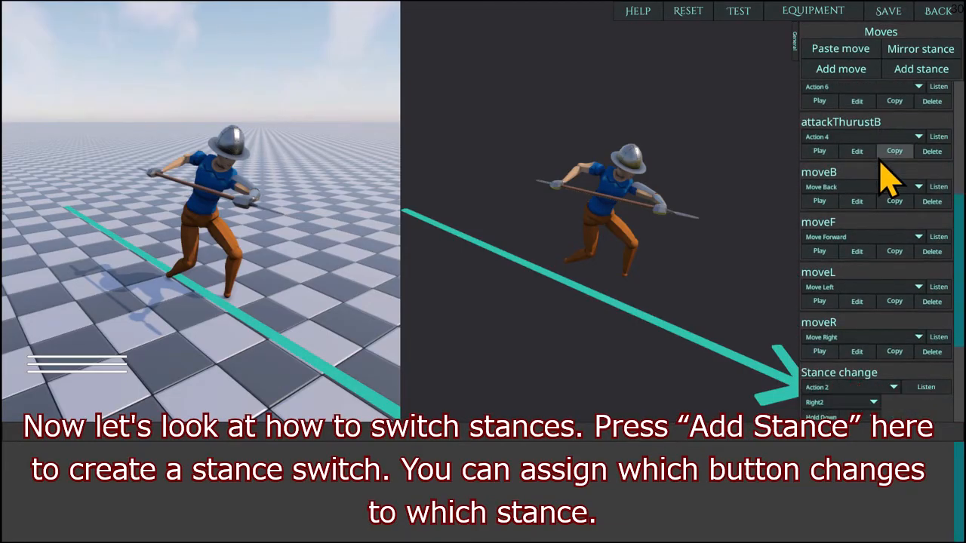
scroll(888, 183, down, 4)
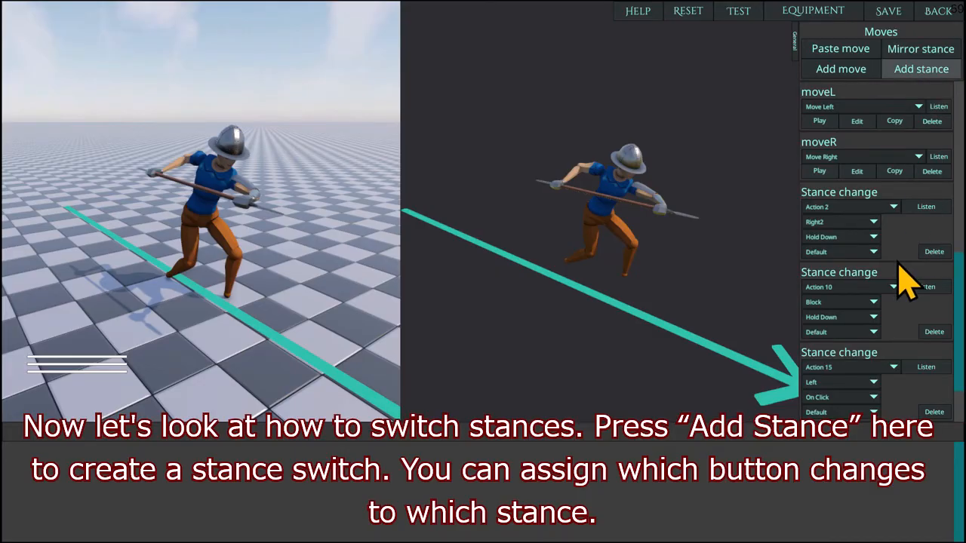
scroll(897, 263, down, 2)
Step: Configure the last stance change with Action 5 as its trigger and Left as the target stance, and check its activation options
click(861, 370)
click(908, 371)
click(910, 368)
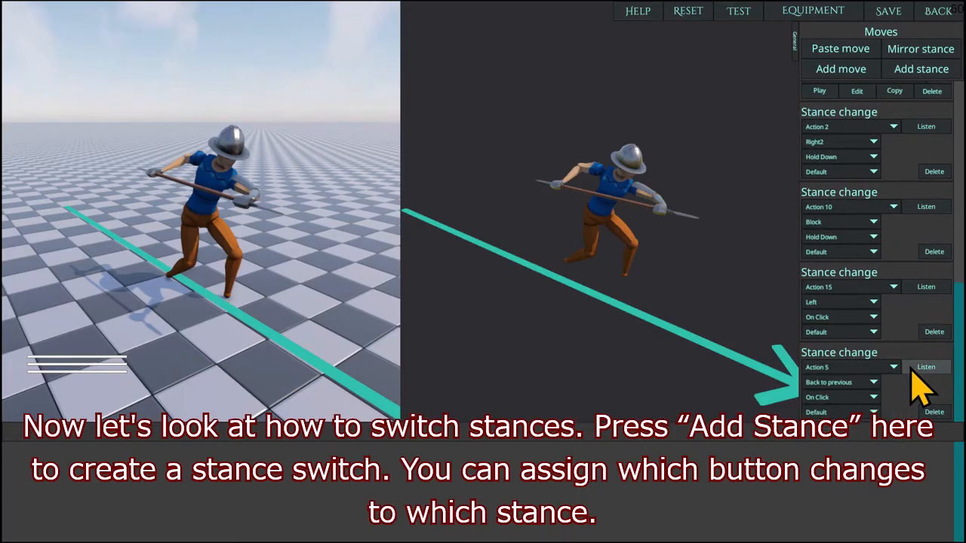
click(860, 382)
click(847, 444)
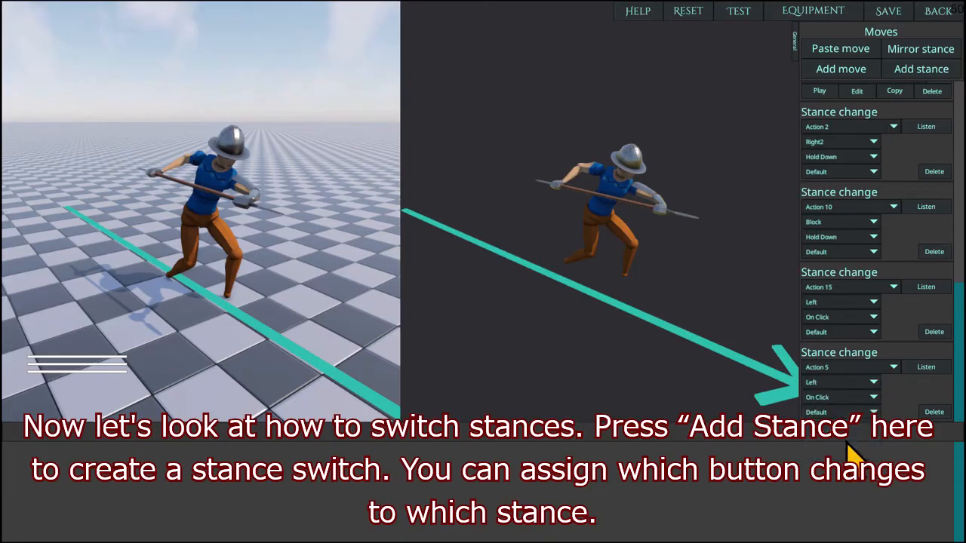
click(853, 398)
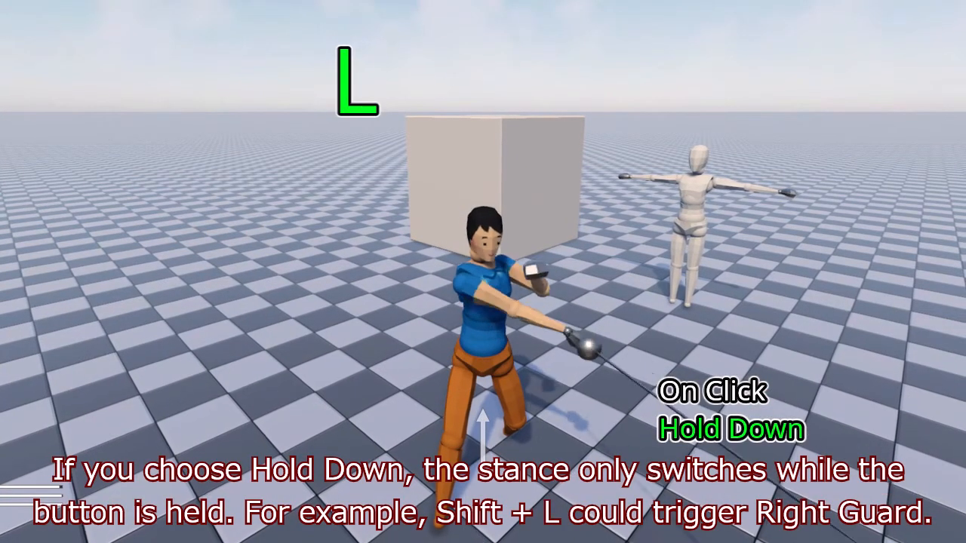
Step: Test switching the fighter's stance in the test arena using the Hold Down and On Click modes
key(shift+l)
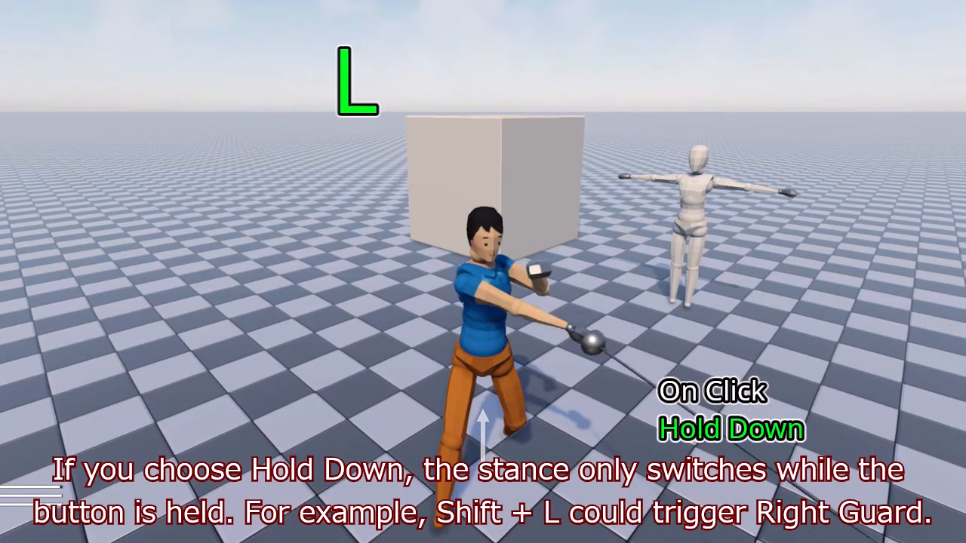
key(shift+l)
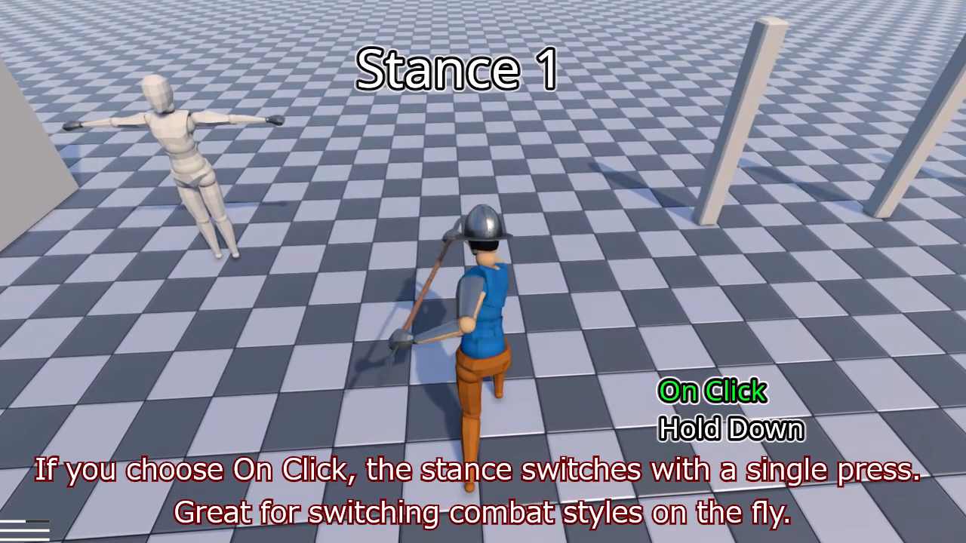
key(l)
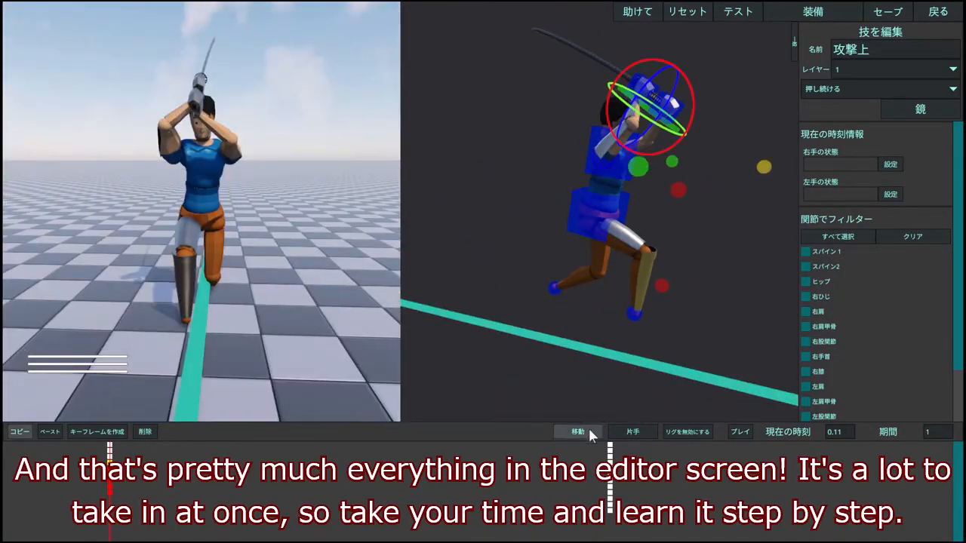
Step: Switch the manipulator to Move on the Japanese-language sword attack (攻撃上) and examine the overhead pose from several angles
click(578, 431)
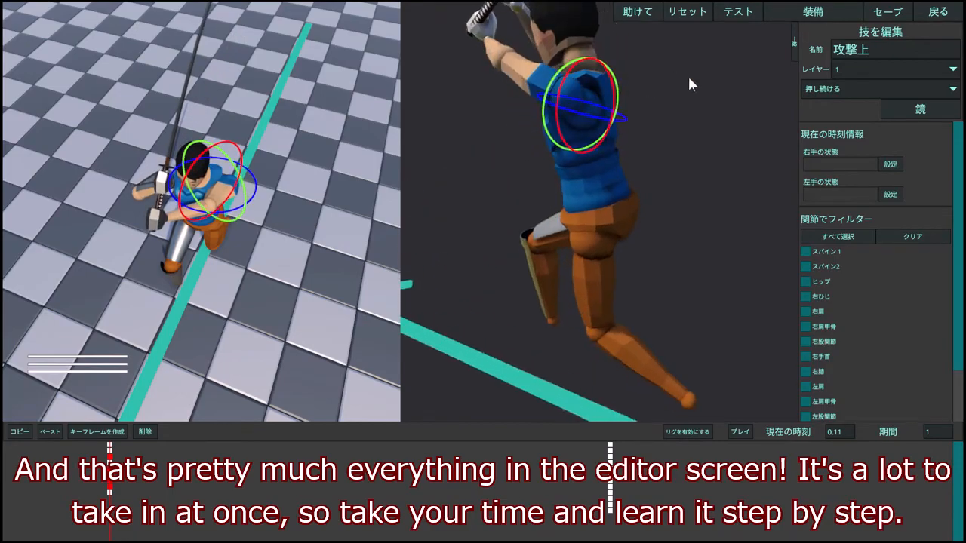
middle_drag(689, 83, 576, 74)
middle_drag(665, 85, 569, 62)
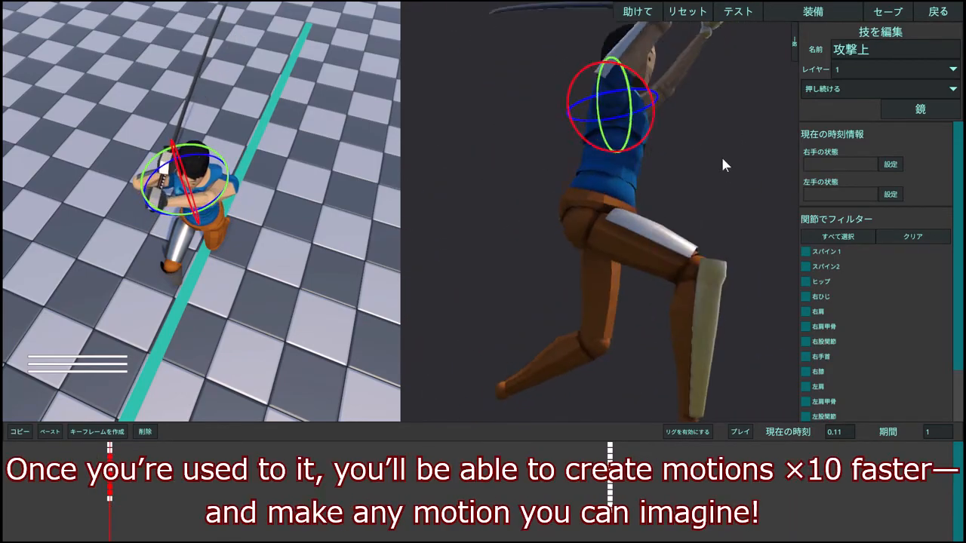